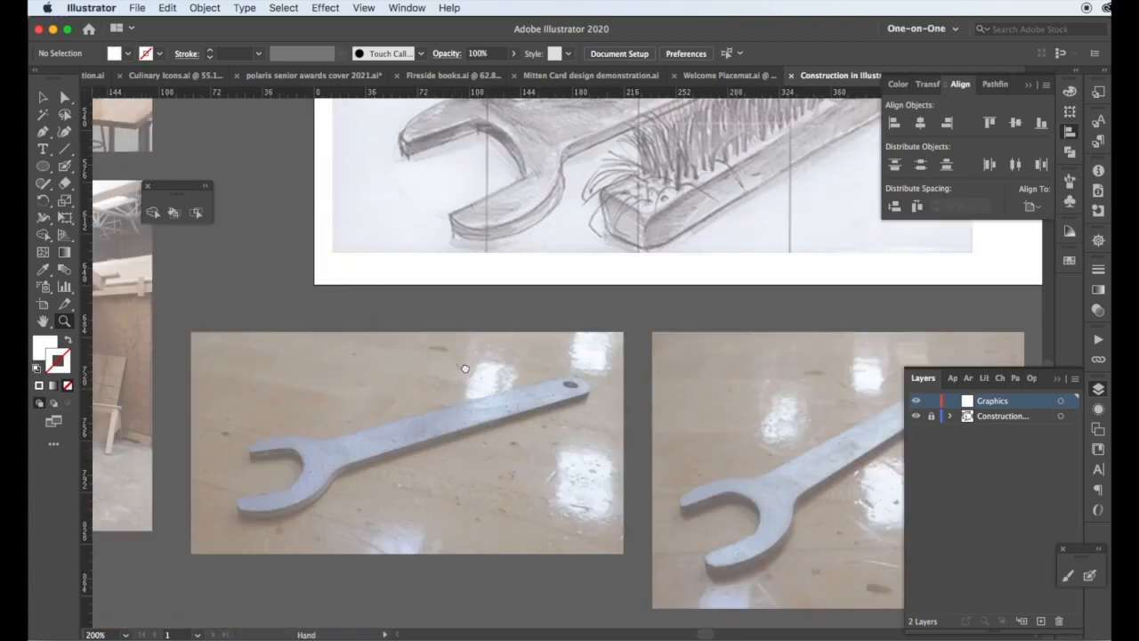
Begin a Pen tool outline with no fill and a 1 pt black stroke along the lower handle edge in the rightmost wrench photo.
scroll(543, 462, "right", 10)
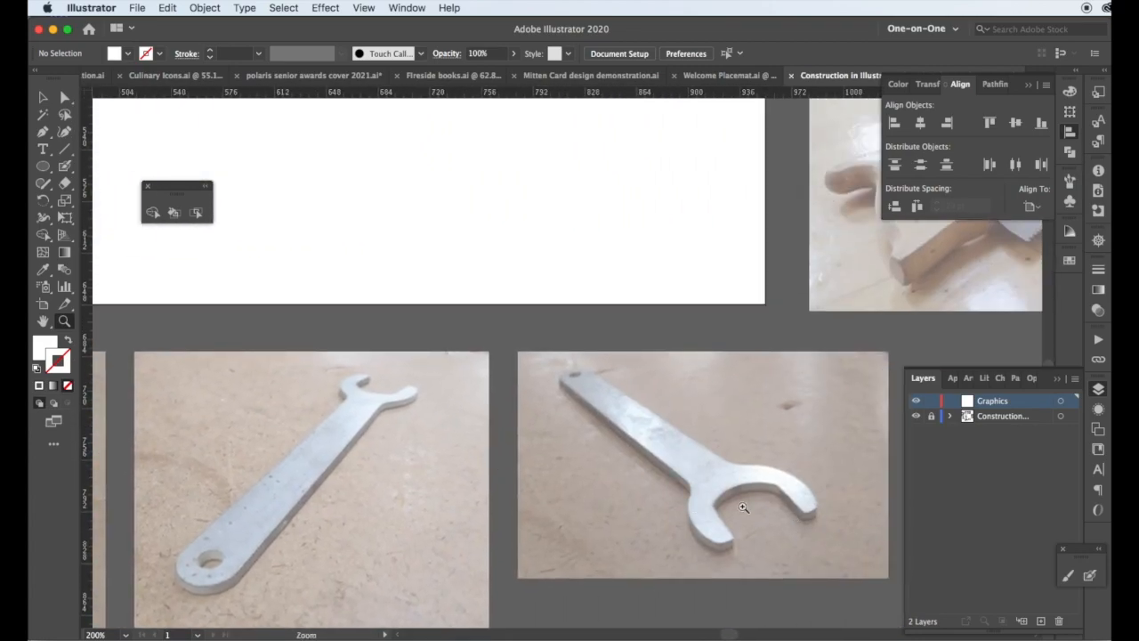
scroll(483, 463, "down", 2)
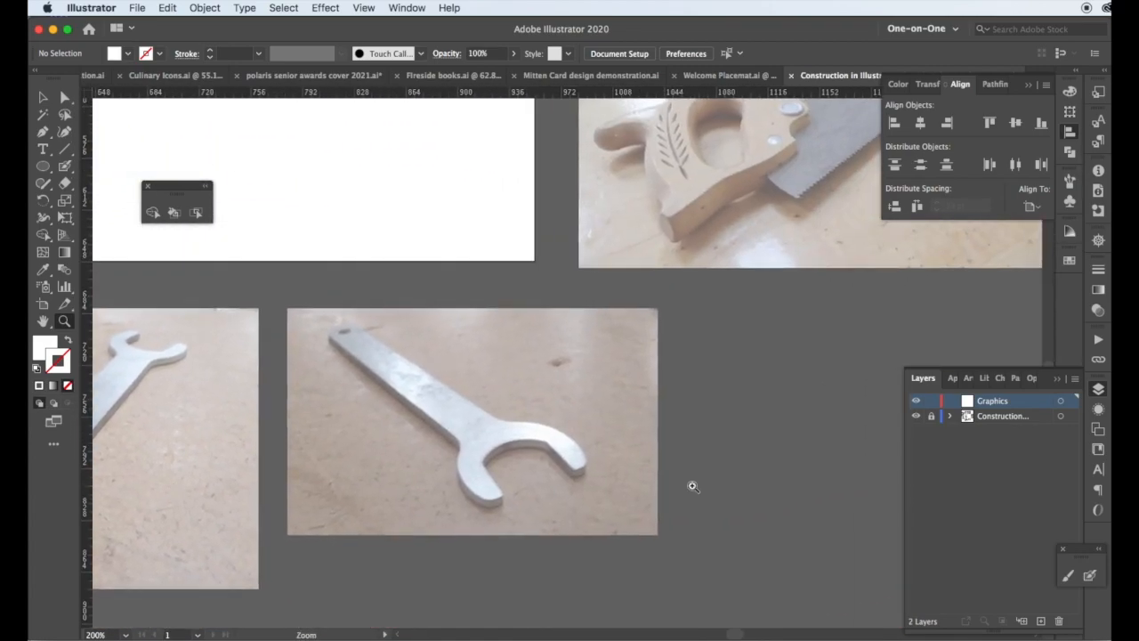
left_click(692, 486)
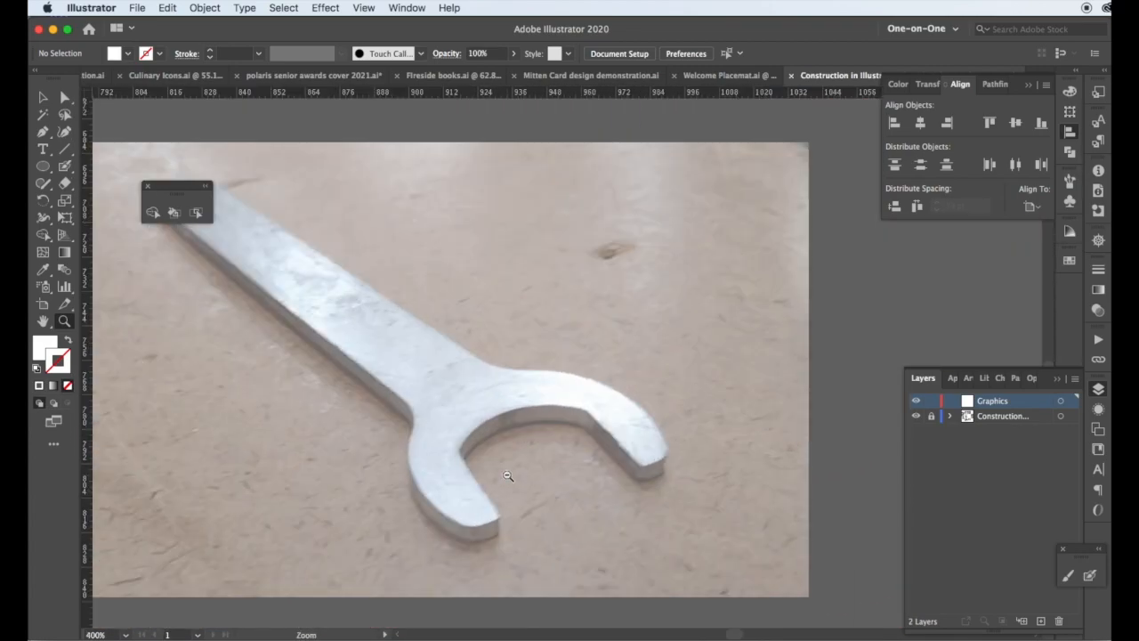
scroll(509, 452, "left", 5)
scroll(508, 452, "up", 2)
key("p")
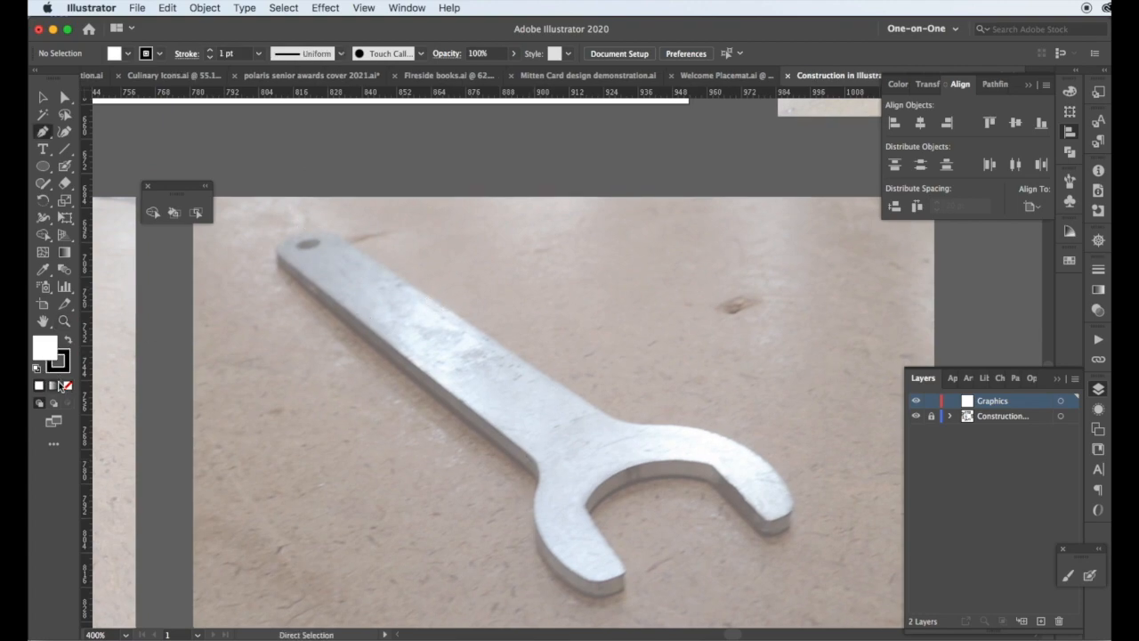
left_click(278, 255)
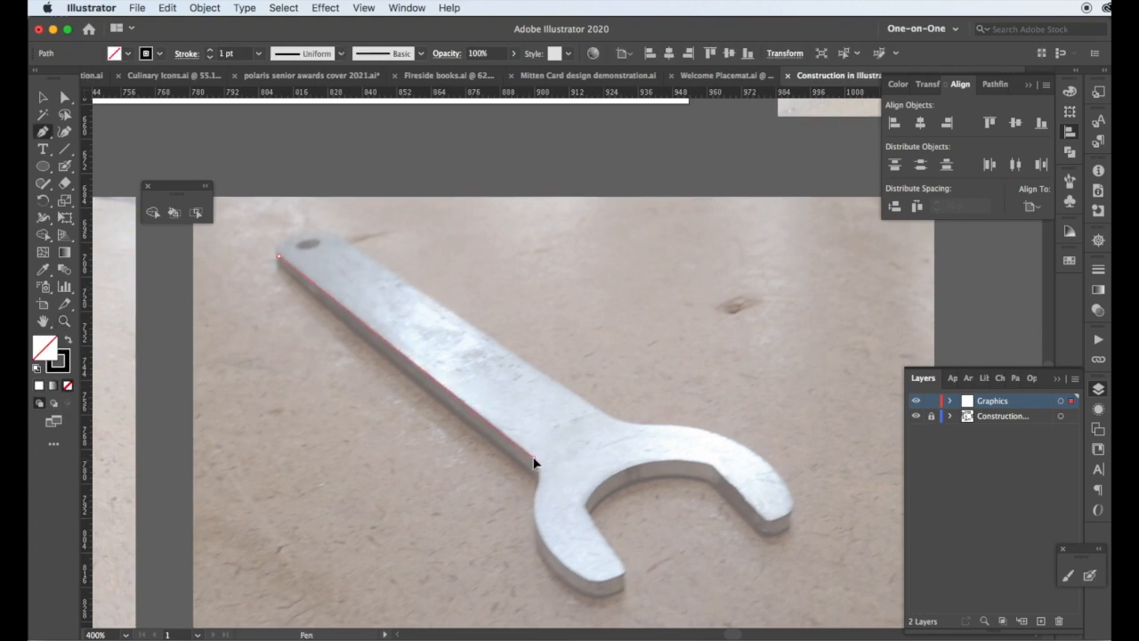
left_click(534, 461)
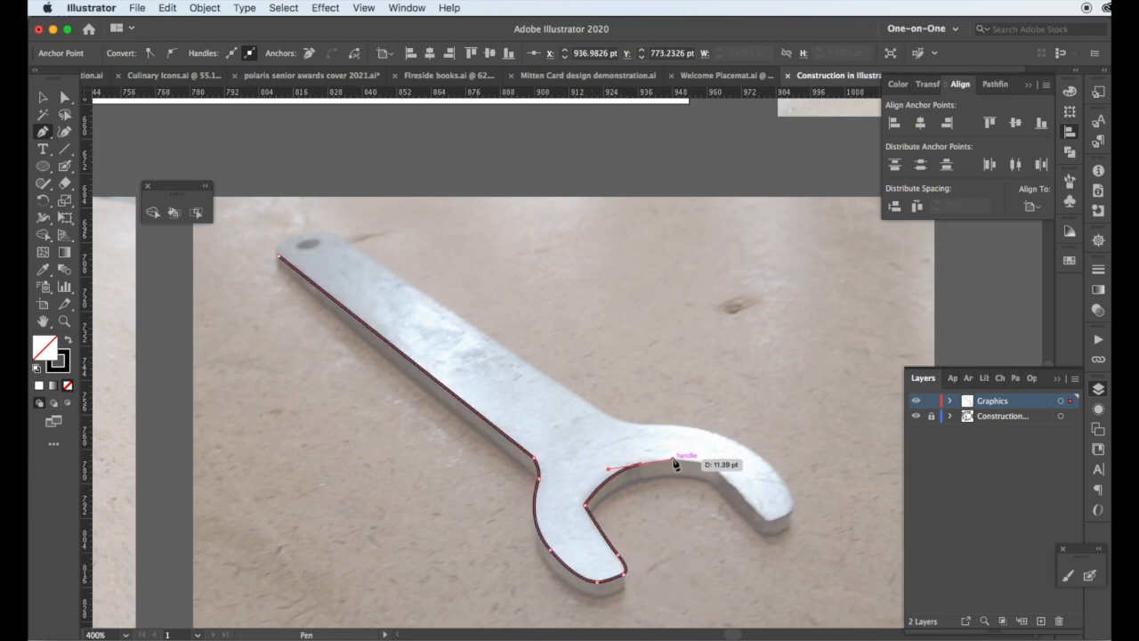
Trace the rest of the wrench's jaws and follow the upper edge of the handle back towards its rounded end.
key("super+=")
left_click(703, 359)
left_click_drag(803, 465, 810, 472)
left_click_drag(833, 468, 844, 461)
left_click_drag(869, 451, 871, 445)
left_click_drag(864, 423, 858, 410)
left_click_drag(726, 302, 542, 276)
left_click_drag(494, 284, 635, 373)
left_click_drag(621, 338, 596, 325)
left_click_drag(439, 293, 799, 544)
left_click(460, 241)
scroll(402, 257, "up", 4)
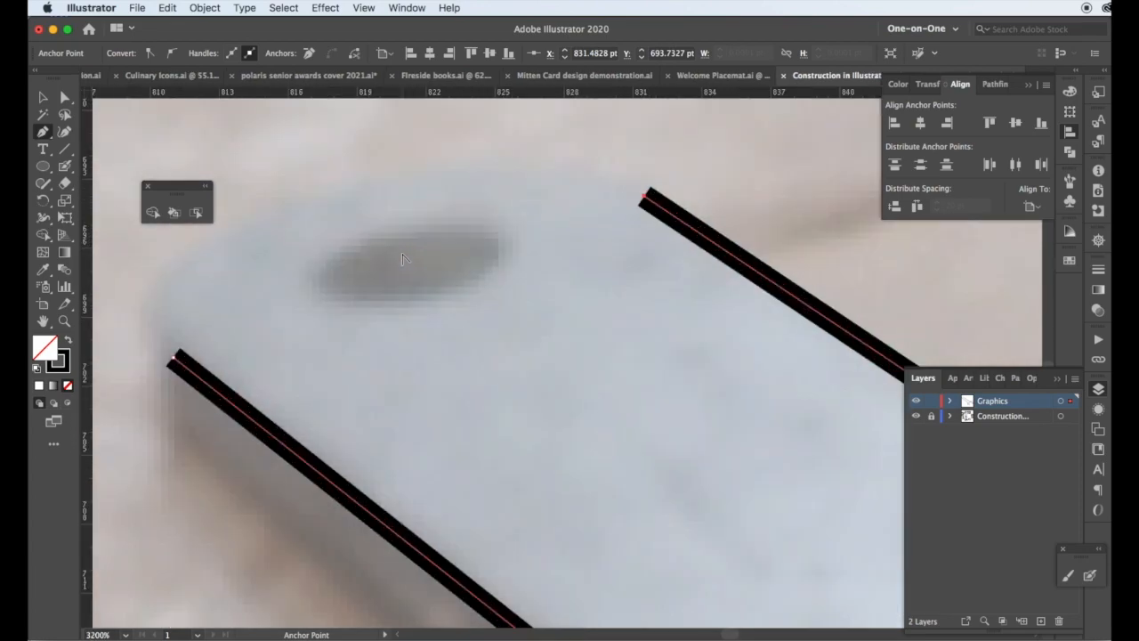
Close the outline with curves around the rounded handle end and fit a tilted ellipse over the hanging hole.
scroll(402, 257, "down", 1)
left_click(333, 221)
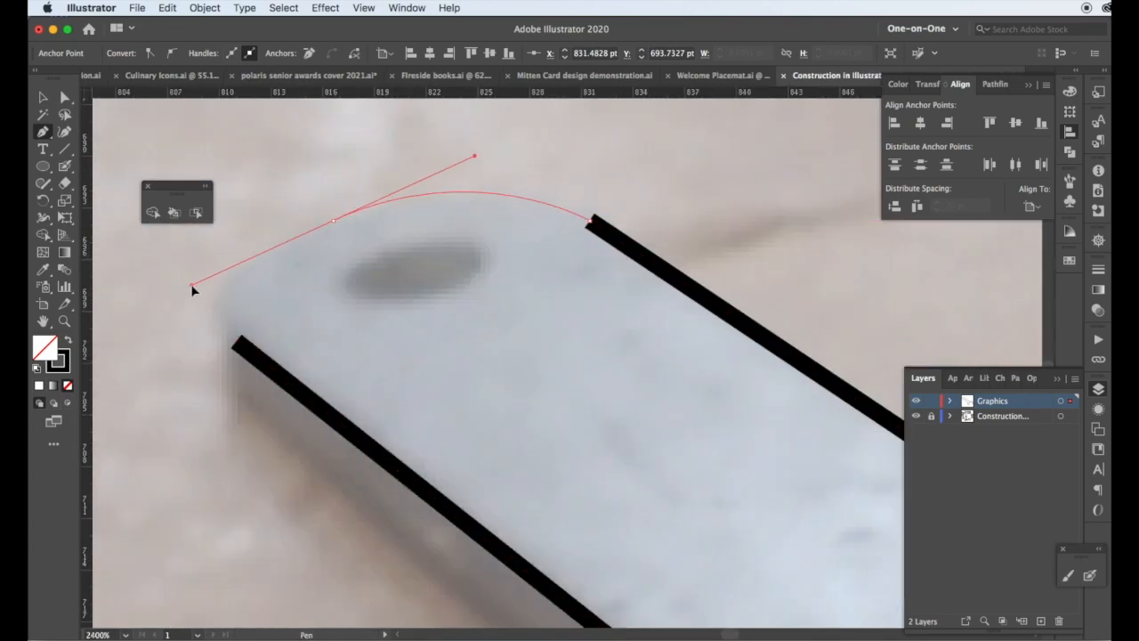
left_click_drag(192, 286, 192, 287)
left_click(236, 342)
left_click_drag(360, 255, 503, 300)
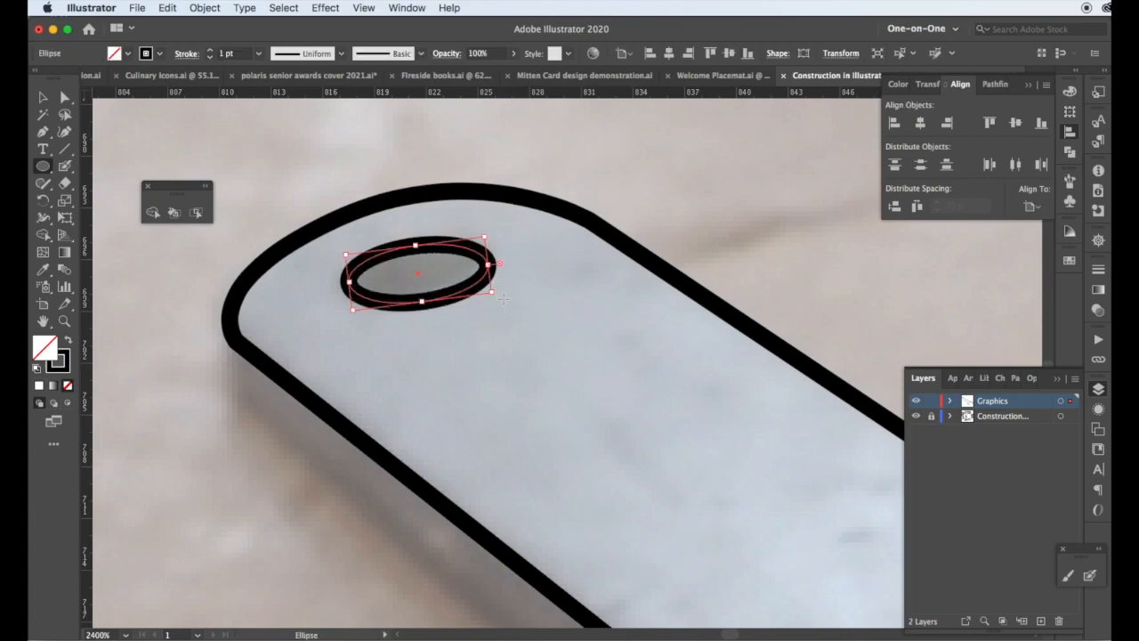
left_click(236, 222)
Round the corner of the outline where the lower handle edge meets the jaw.
key("super+minus")
key("super+minus")
left_click(637, 547, "super")
key("super+minus")
key("super+minus")
key("super+minus")
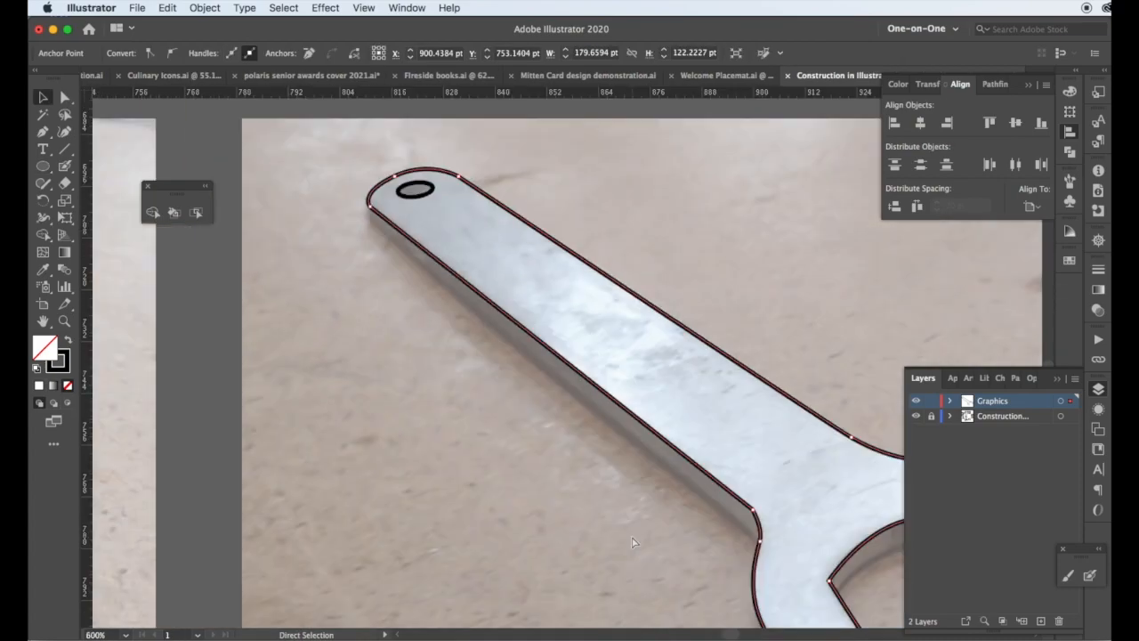
key("a")
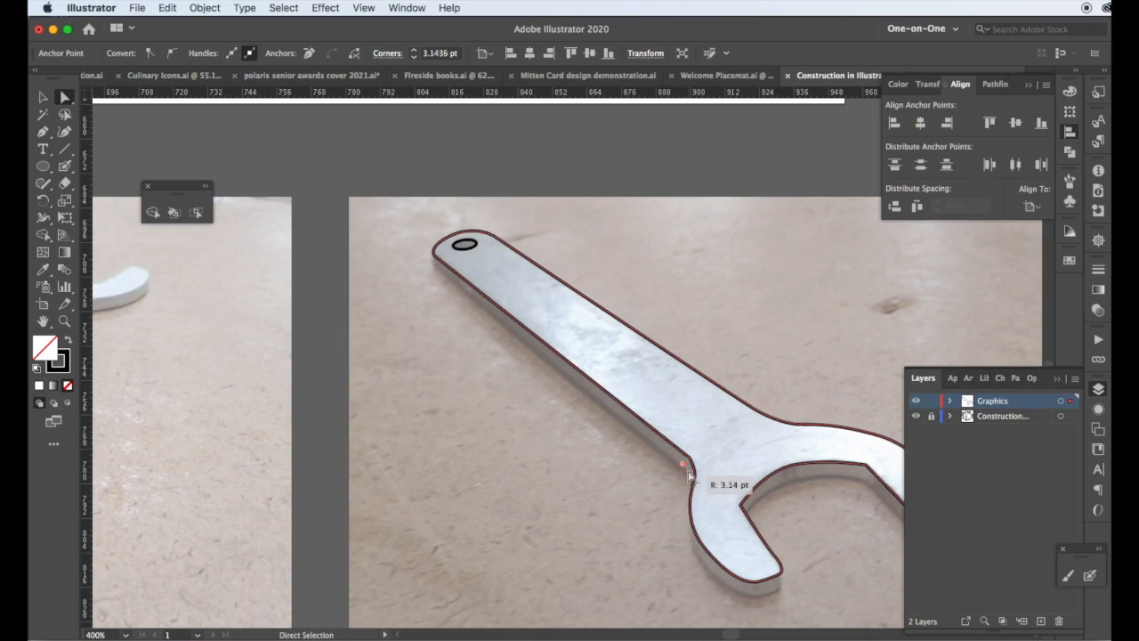
key("super+plus")
key("super+plus")
key("super+plus")
key("super+plus")
left_click_drag(560, 359, 564, 364)
left_click(727, 524)
key("super+minus")
key("super+minus")
key("super+minus")
key("super+minus")
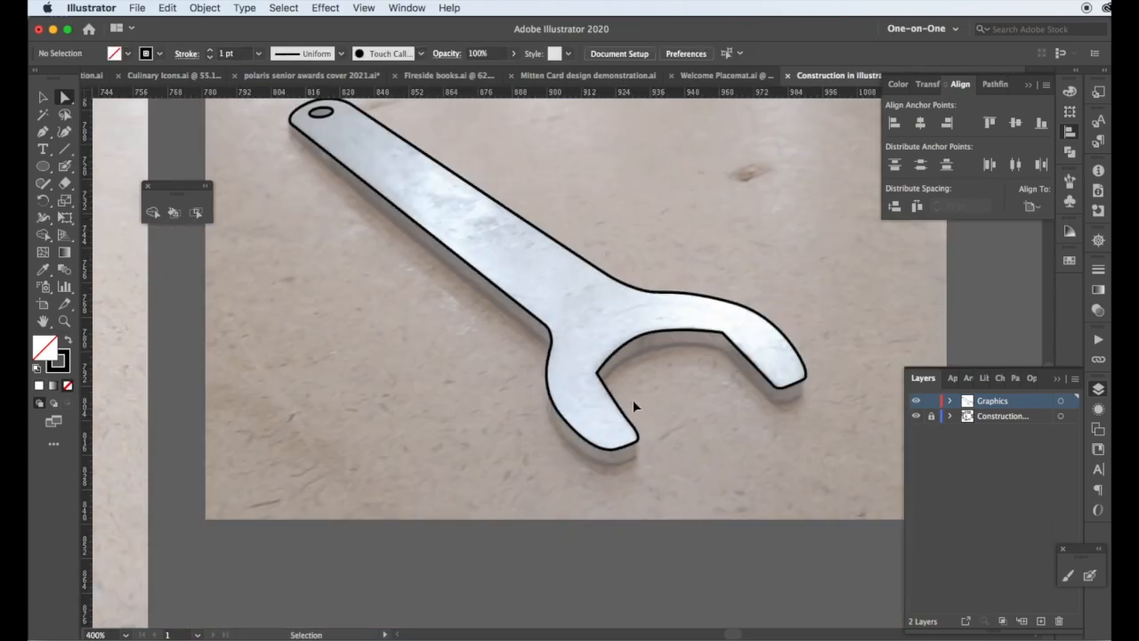
Fill the wrench outline with a light blue sampled from its metal surface in the photo.
left_click_drag(421, 288, 460, 324)
left_click(470, 269)
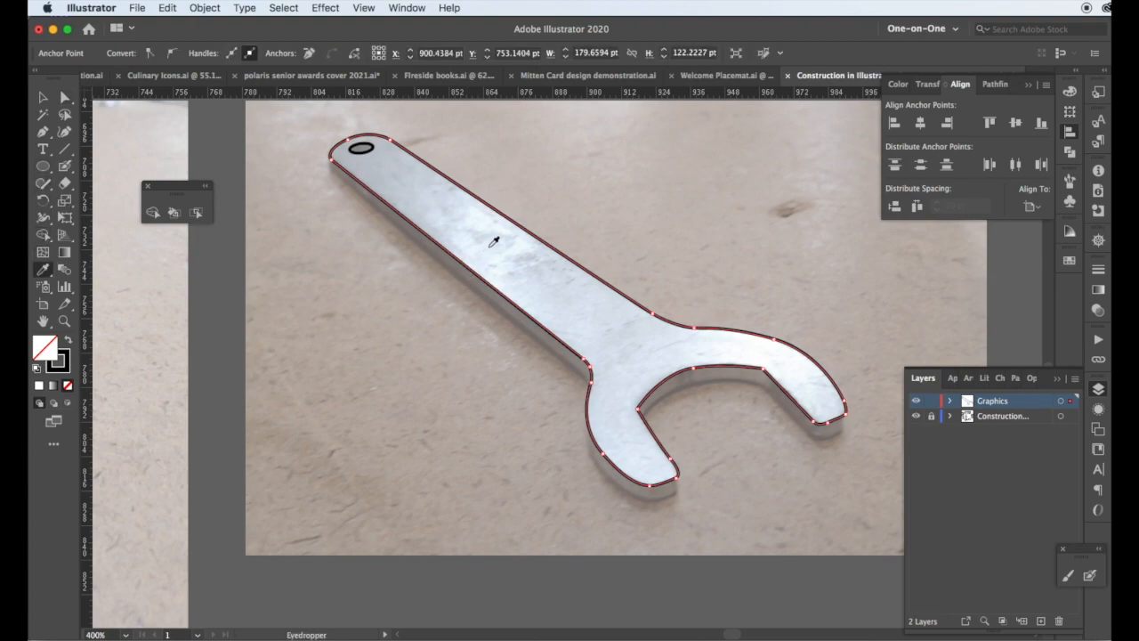
left_click(496, 242)
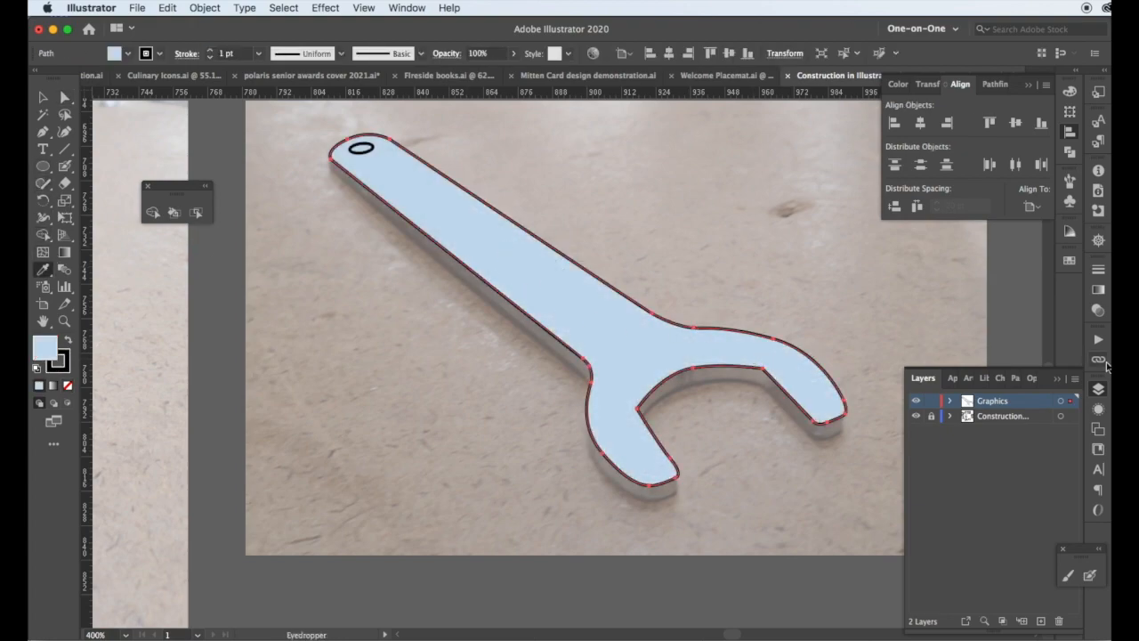
left_click(1071, 94)
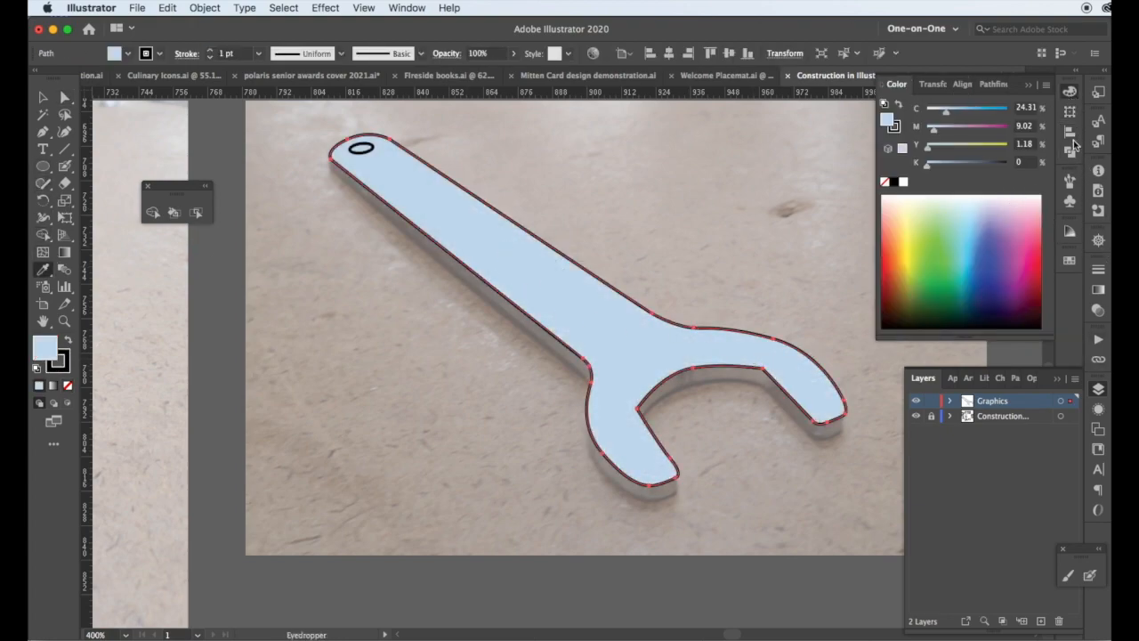
left_click(1060, 380)
Fill the wrench with the white-to-black linear gradient swatch and open the Metals gradient library.
left_click(1070, 261)
left_click(933, 408)
left_click(1070, 232)
left_click(1070, 261)
left_click_drag(898, 253, 813, 123)
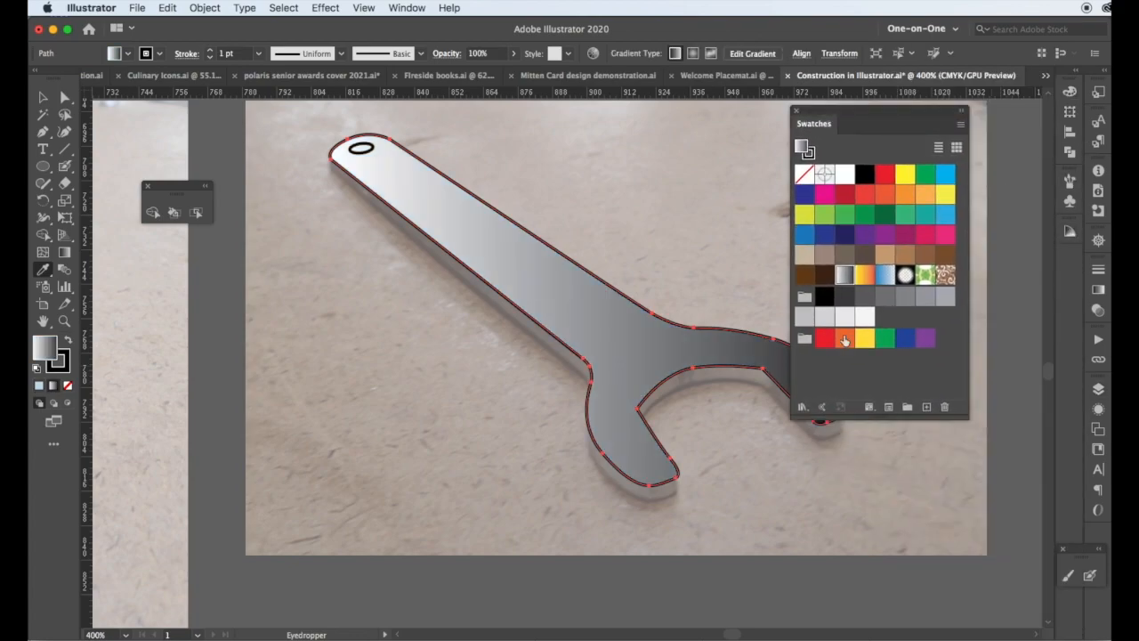
left_click(802, 407)
mouse_move(832, 537)
left_click(952, 573)
left_click_drag(879, 392, 635, 169)
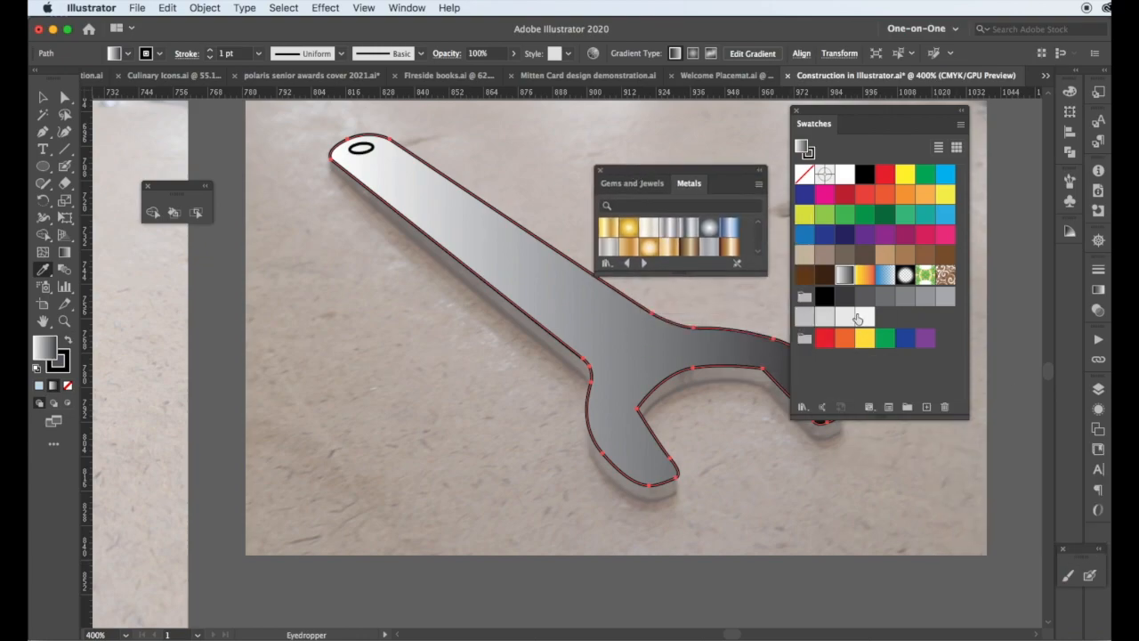
Try several Metals gradients on the wrench, then fill it with a silver linear gradient that has a narrow dark band.
left_click(689, 227)
left_click(668, 227)
left_click(648, 227)
left_click(608, 248)
left_click_drag(686, 274, 686, 363)
left_click(710, 268)
left_click(689, 268)
left_click(668, 268)
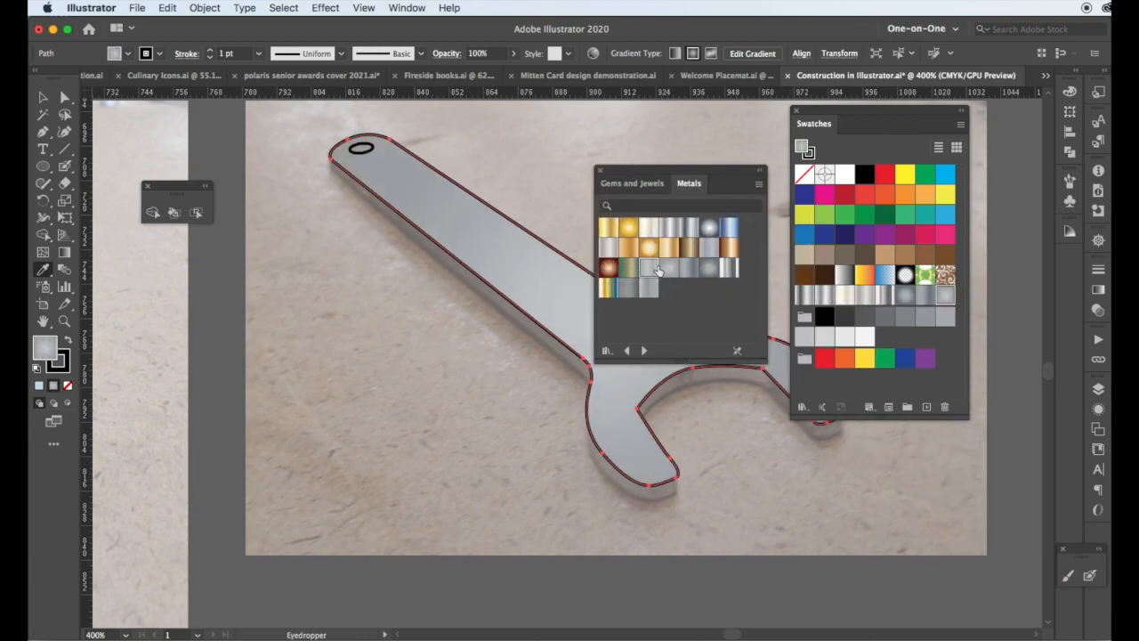
left_click(648, 268)
left_click(647, 287)
left_click(628, 287)
left_click(609, 287)
left_click(728, 229)
left_click_drag(716, 176, 944, 477)
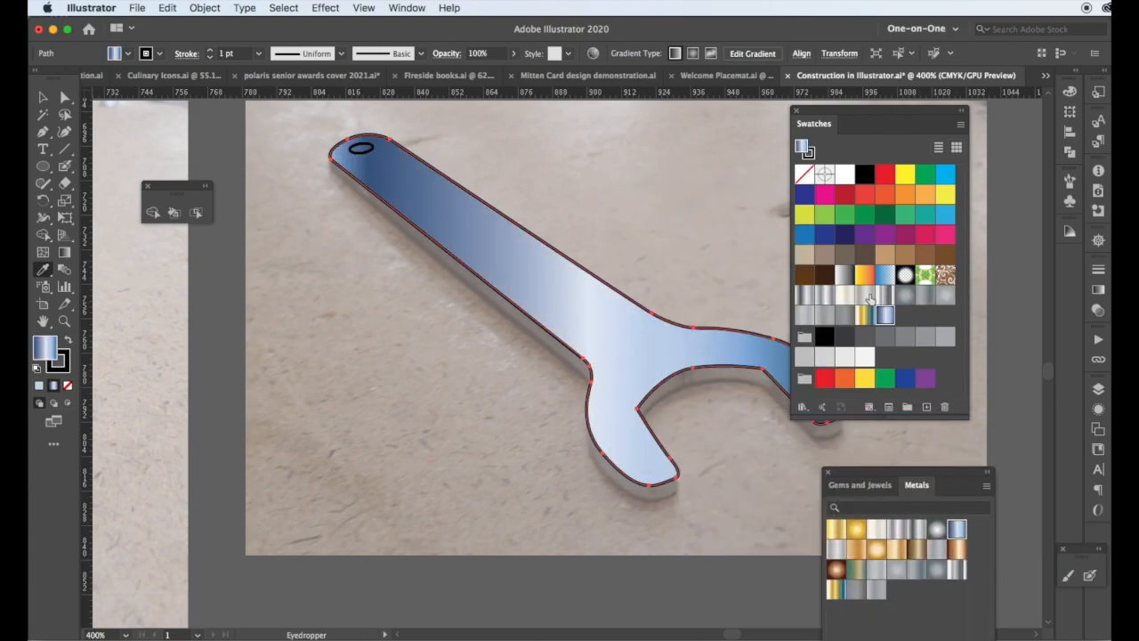
left_click(879, 295)
Duplicate the wrench body slightly below the original and send the copy backward to suggest the tool's thickness.
left_click(38, 97)
left_click(281, 230)
left_click_drag(471, 259, 474, 278)
right_click(391, 214)
mouse_move(427, 465)
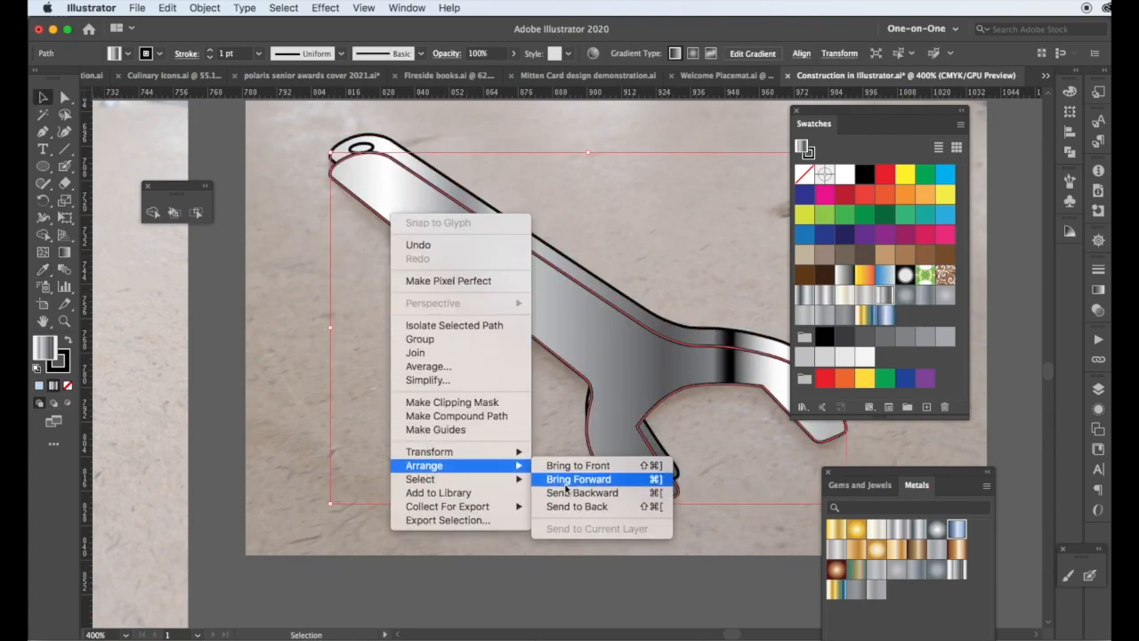
left_click(560, 493)
Fill the rear wrench copy with a striped black-and-silver gradient from the Neutrals library.
left_click(905, 295)
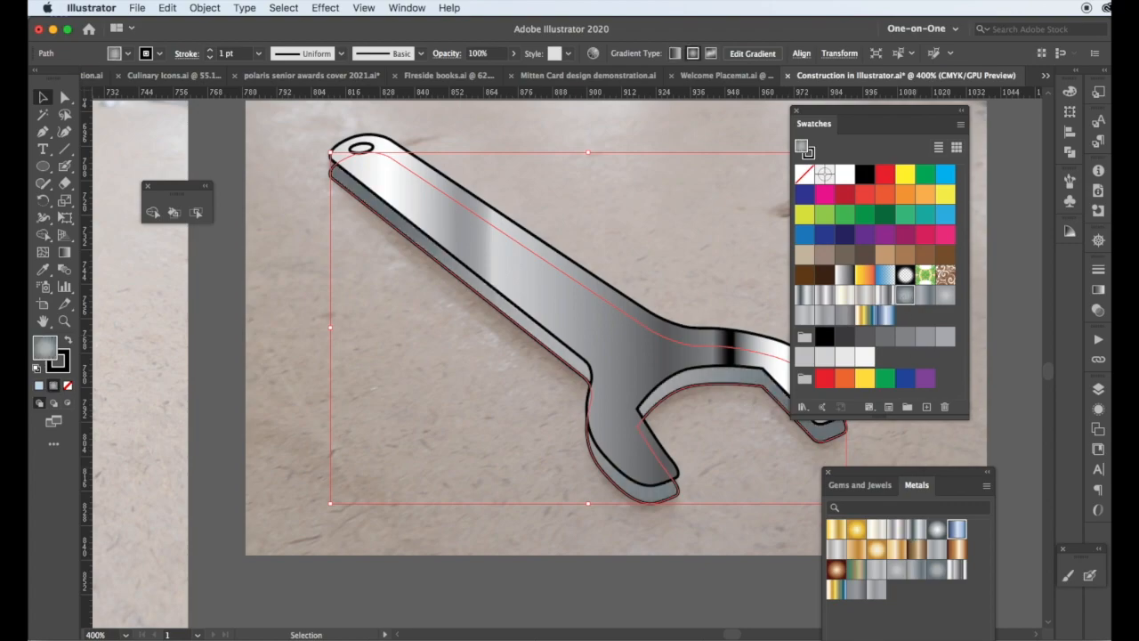
left_click(873, 606)
left_click(836, 483)
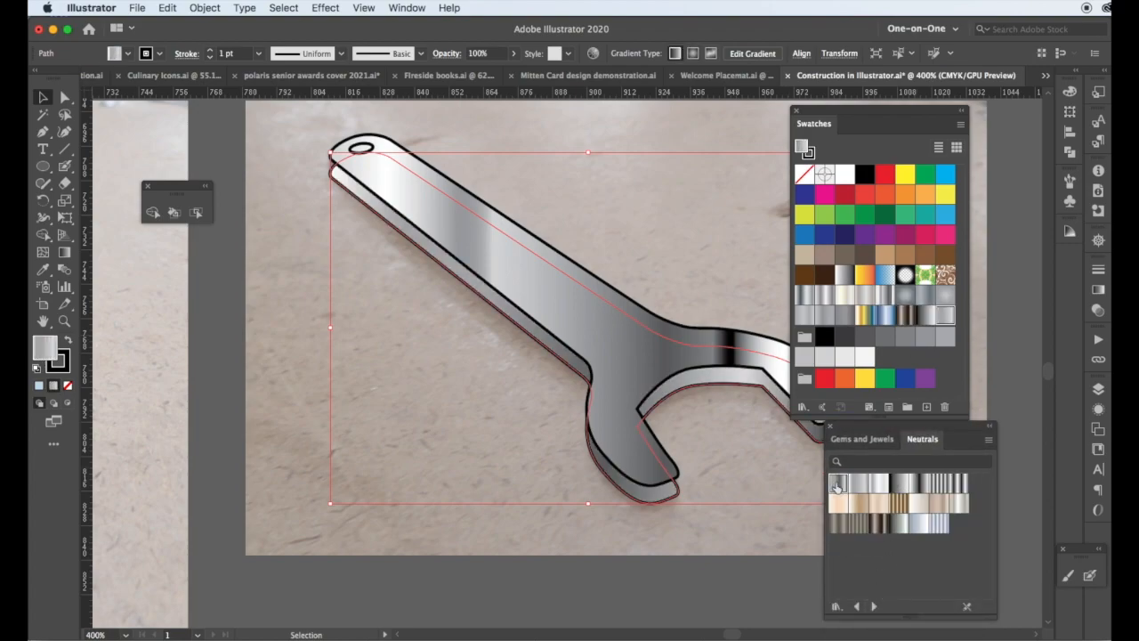
left_click(958, 483)
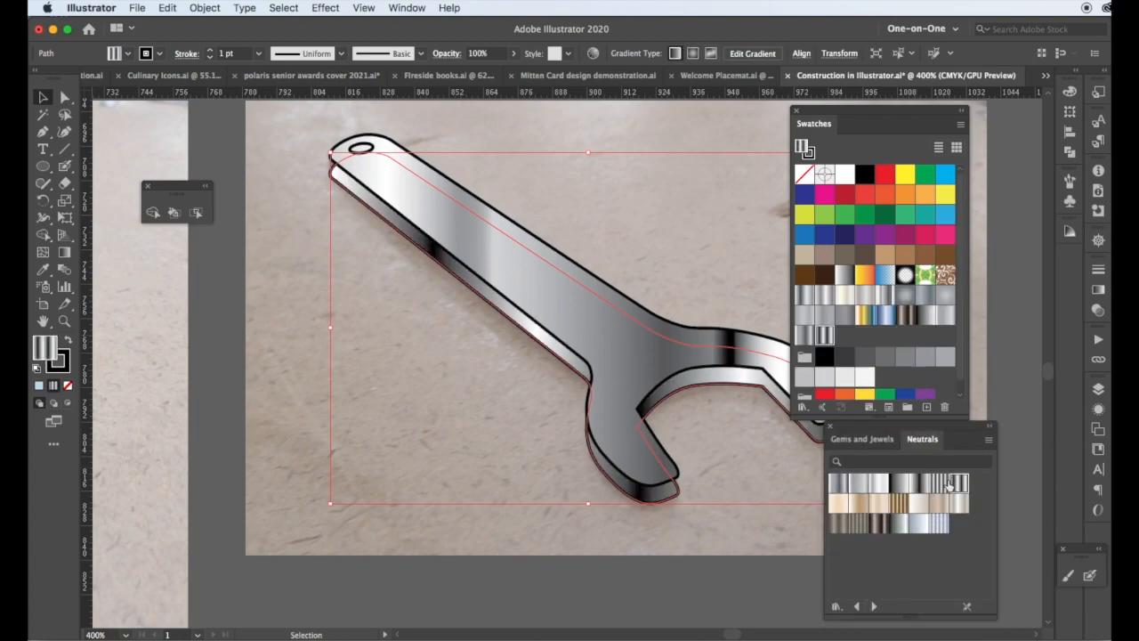
Draw a small closed Pen shape covering the gap between the front face and the rear copy at the handle's rounded end.
left_click(64, 97)
left_click(303, 178)
left_click(363, 193)
left_click(347, 160)
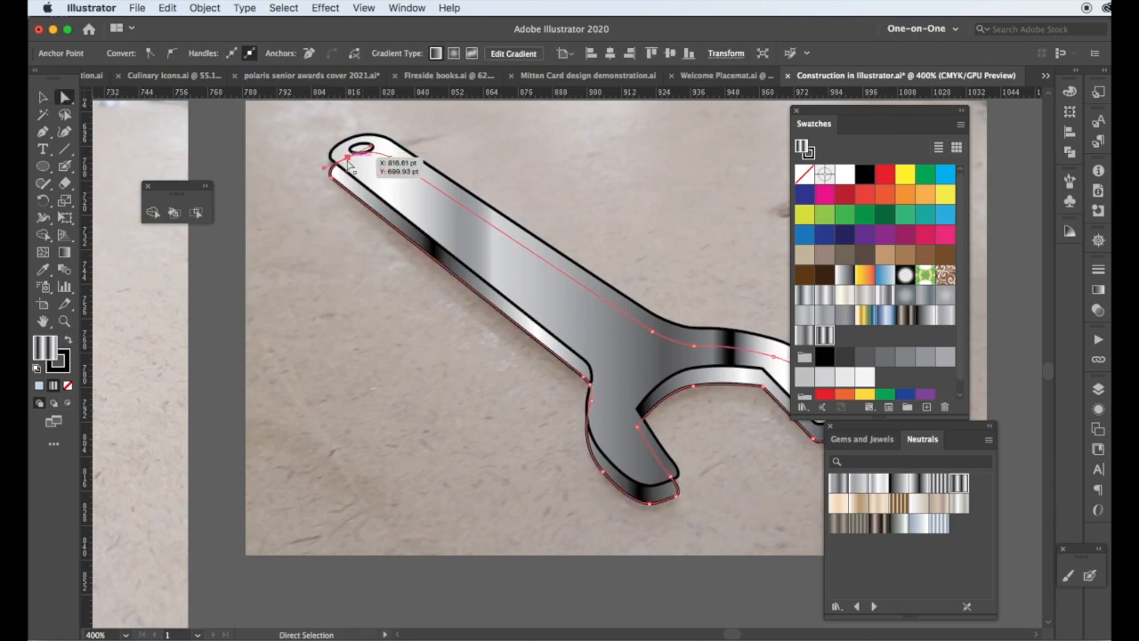
key("super+=")
key("super+=")
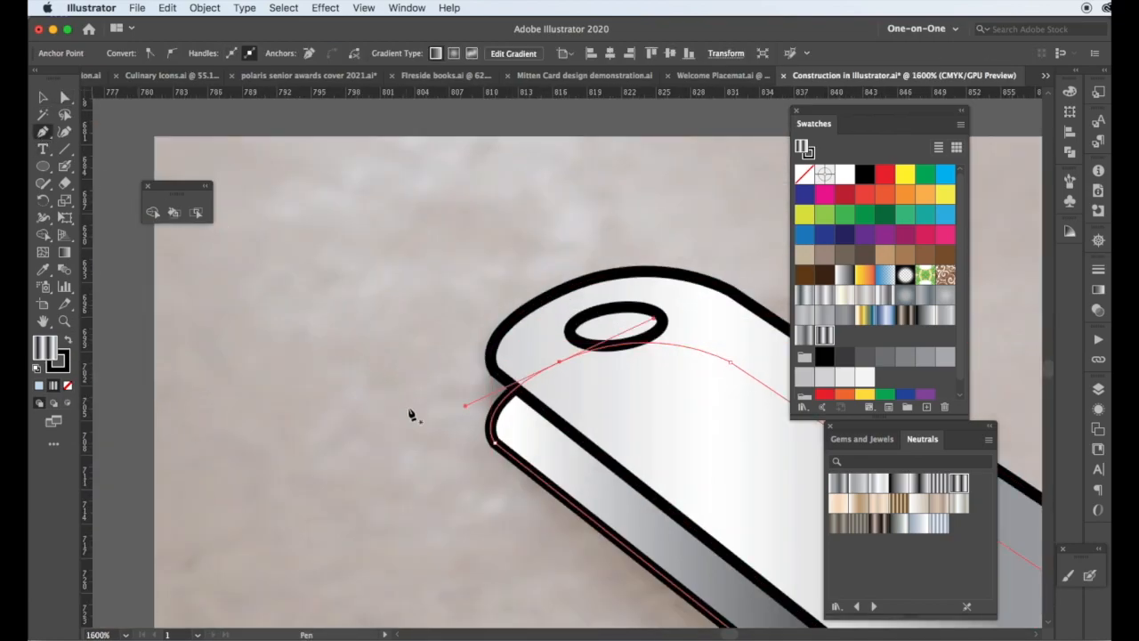
left_click(489, 355)
left_click(490, 436)
left_click(580, 408)
Merge the small gap-filling shape into the rear wrench copy with the Shape Builder tool.
mouse_move(566, 436)
left_mouse_down()
mouse_move(421, 317)
mouse_move(379, 306)
left_mouse_up()
left_click(424, 342, "shift+super")
key("shift+m")
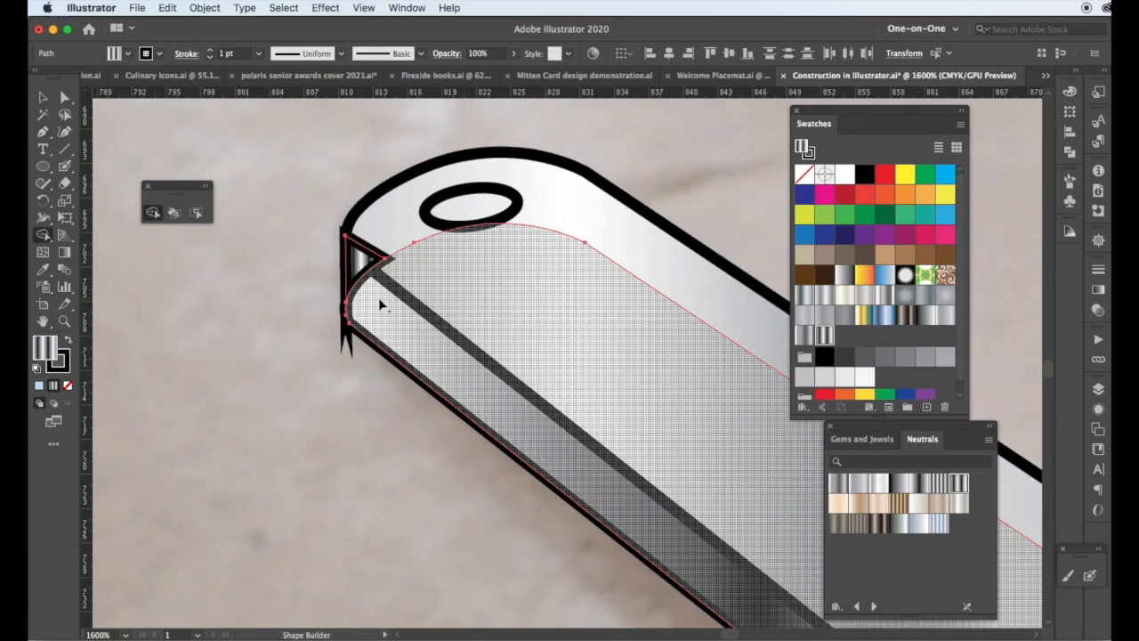
key("v")
Remove the stray spike at the lower corner of the handle's end edge.
left_click(186, 54)
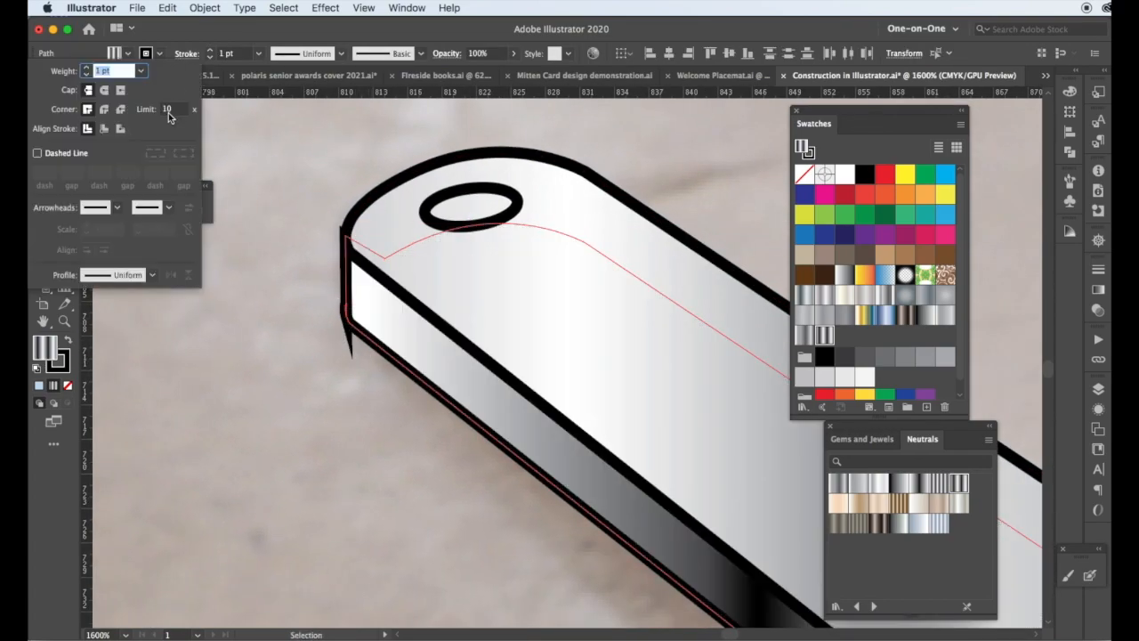
key("shift+m")
key("v")
key("super+shift+a")
left_click_drag(384, 340, 424, 431)
key("super+z")
left_click(300, 350)
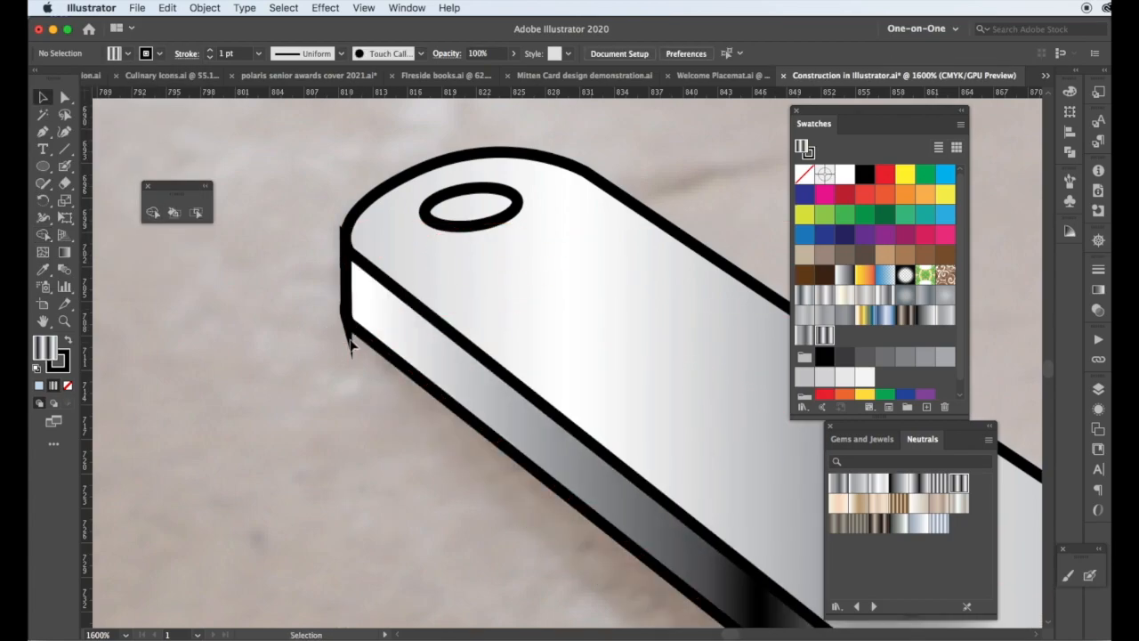
left_click_drag(346, 313, 325, 332)
key("Delete")
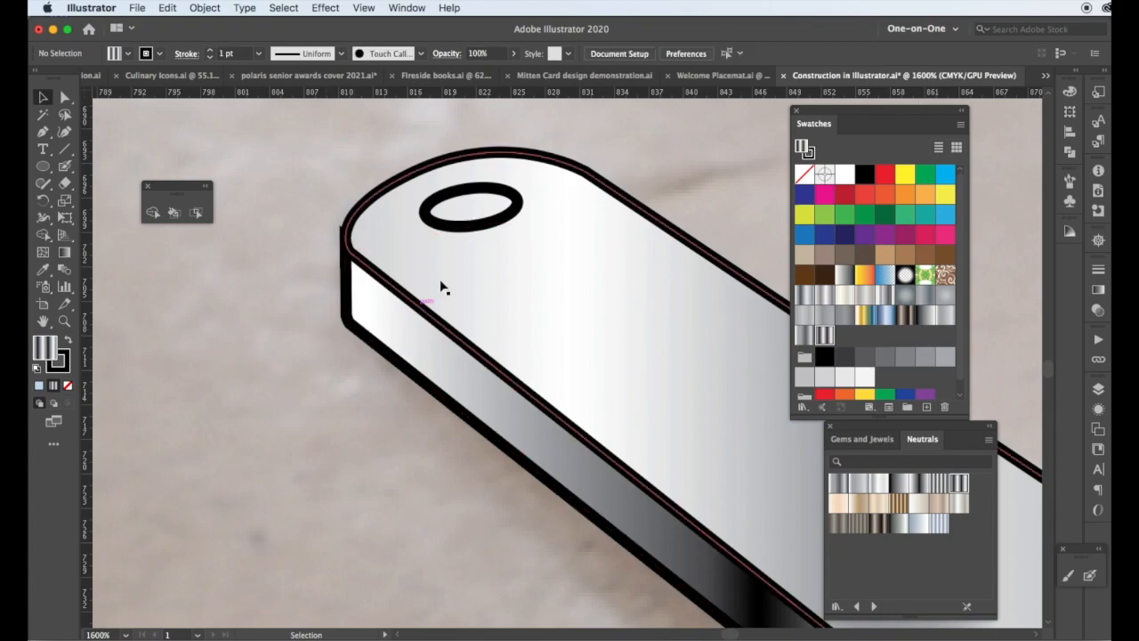
Reshape the rear copy at the lower jaw's tip so its side edge runs straight down from the front face.
left_click_drag(597, 444, 284, 193)
left_click_drag(757, 614, 306, 234)
left_click_drag(605, 614, 377, 353)
left_click_drag(654, 549, 493, 441)
left_click(480, 576)
key("a")
left_click_drag(42, 132, 107, 151)
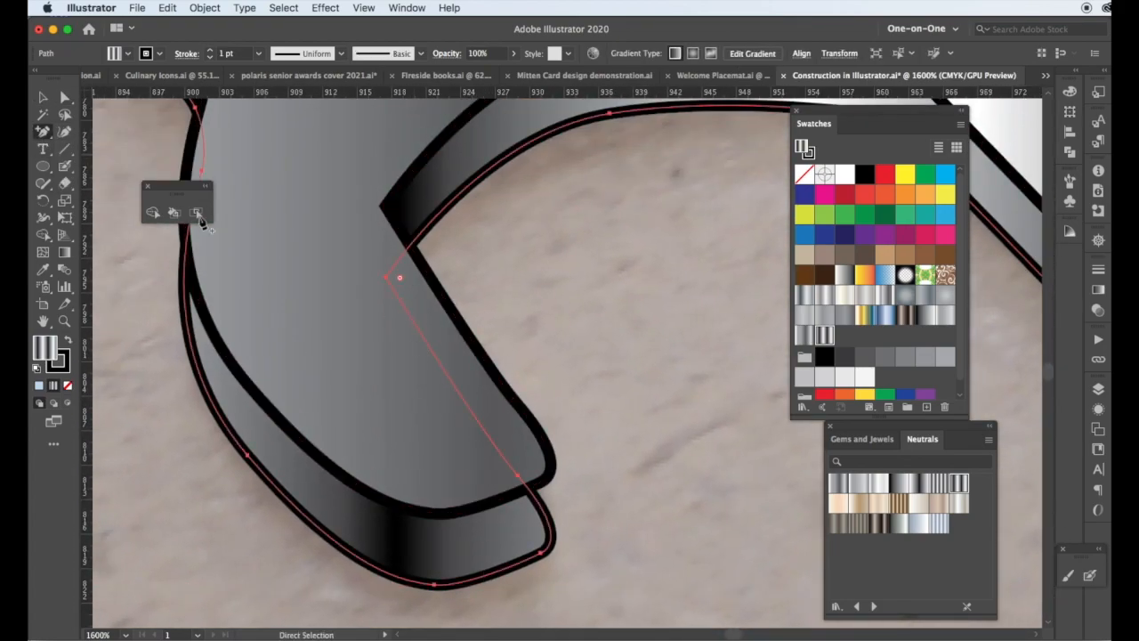
left_click_drag(521, 476, 563, 505)
key("super+z")
left_click_drag(42, 132, 107, 182)
left_click_drag(587, 502, 561, 503)
Pull the rear copy's anchor point at the other jaw's tip outward to line up with the front face's edge.
left_click_drag(673, 334, 498, 432)
left_click_drag(764, 321, 336, 353)
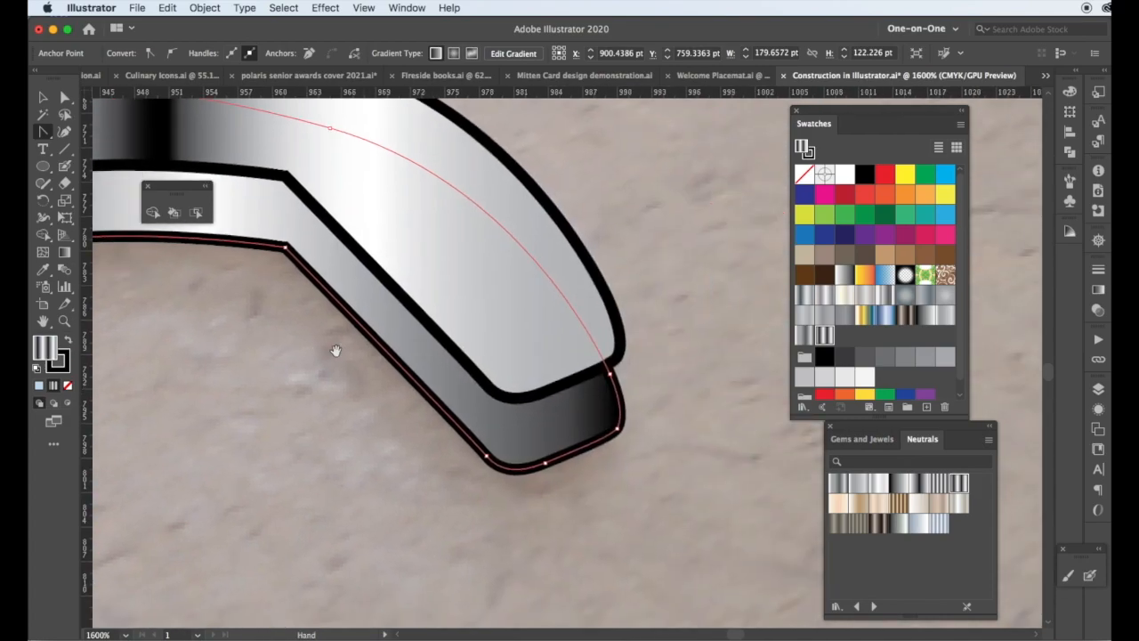
mouse_move(610, 375)
left_mouse_down()
mouse_move(620, 342)
mouse_move(629, 374)
left_mouse_up()
key("super+minus")
Draw a closed five-point Pen shape from the jaw opening's inner corner around the side of the right-hand jaw.
key("m")
key("super+shift+a")
key("p")
left_click(461, 307)
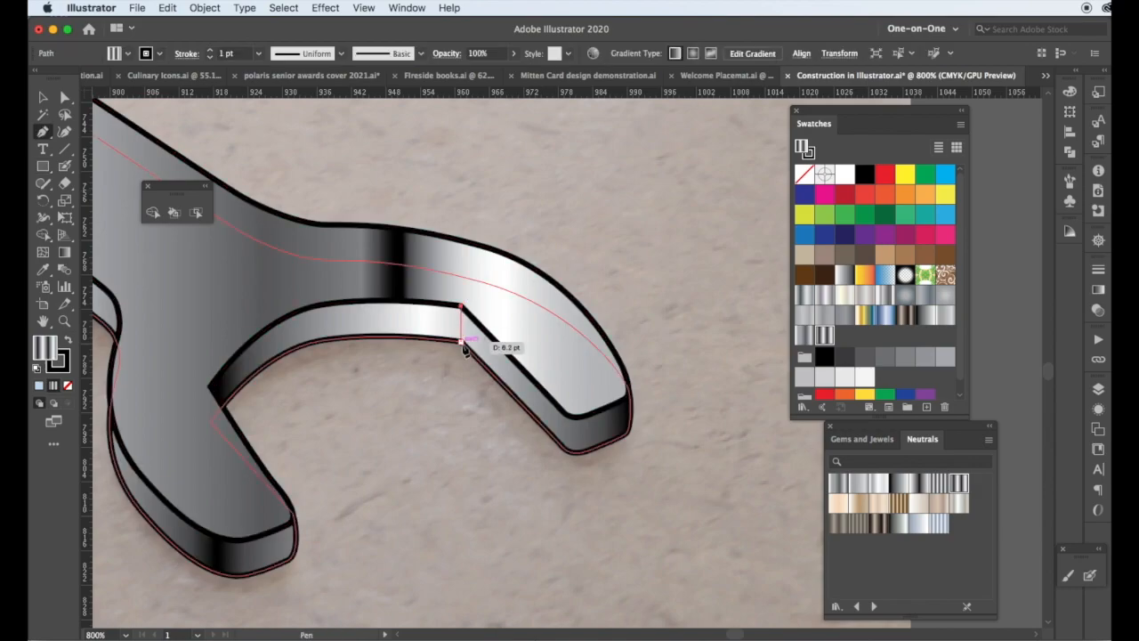
left_click(461, 382)
left_click(586, 489)
left_click(648, 458)
left_click(649, 370)
left_click(462, 307)
key("super+shift+a")
Trim away the part of the new jaw side shape that lies outside the rear copy with the Shape Builder tool.
key("v")
left_click(415, 331)
left_click(589, 477, "shift")
left_click(258, 294, "shift")
left_click(43, 235)
left_click(486, 389, "alt")
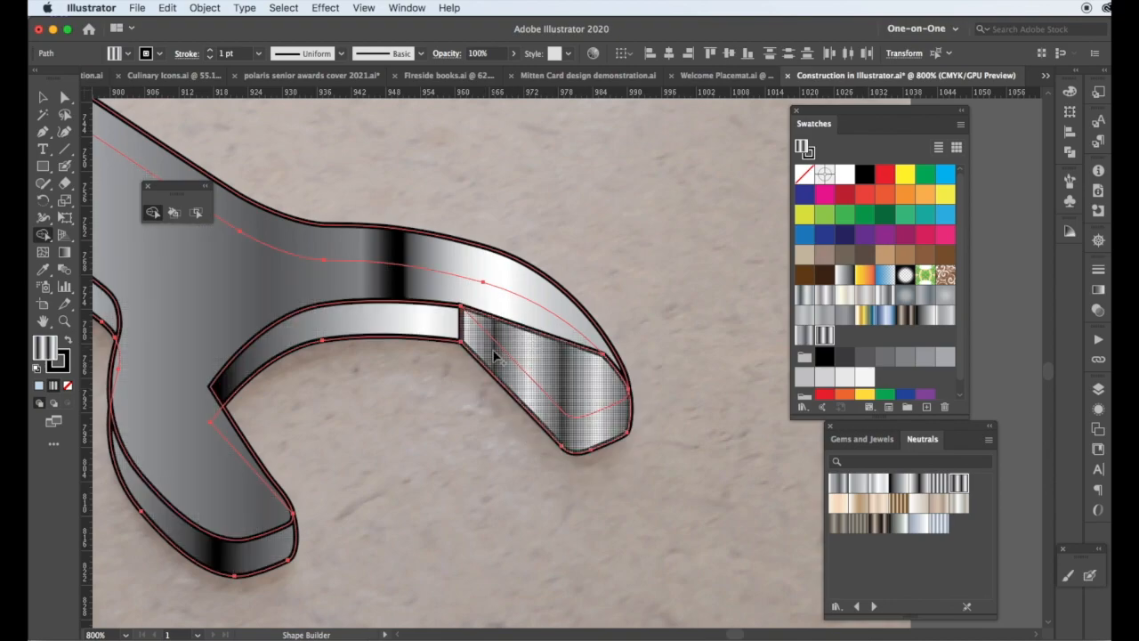
key("super+z")
left_click_drag(517, 322, 524, 335)
left_click(490, 388, "alt")
key("super+z")
key("super+z")
left_click(488, 388, "alt")
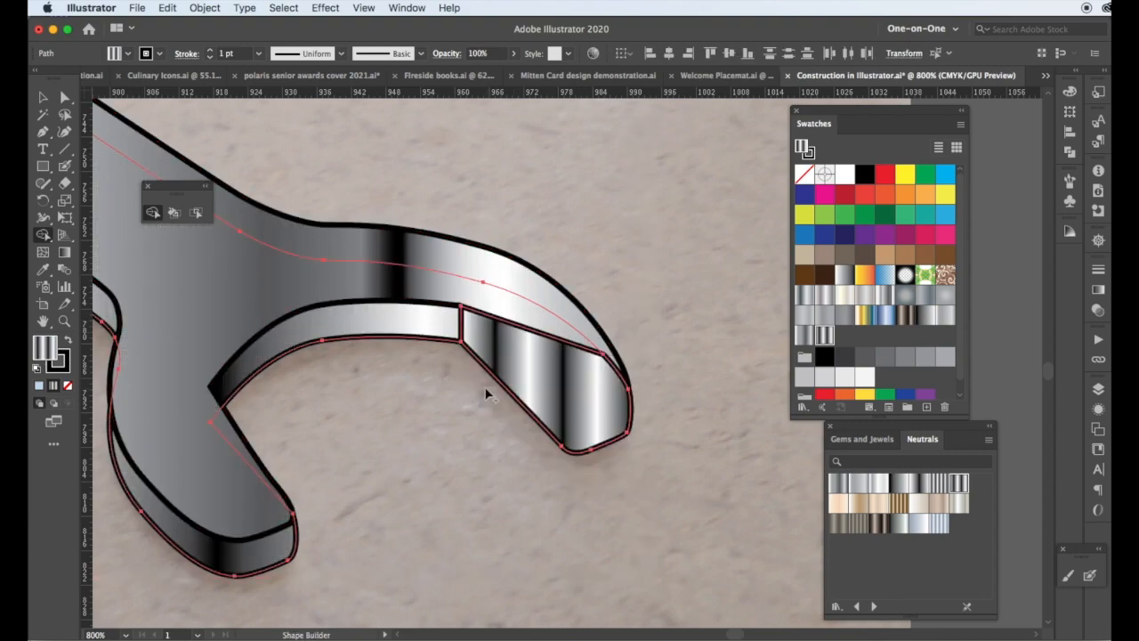
Bring the wrench's front face in front of the trimmed jaw side shape.
key("v")
left_click(488, 388)
left_click(553, 318)
right_click(552, 319)
mouse_move(588, 569)
left_click(731, 562)
Rearrange the gradient stops on the right-hand jaw's side shape so its slanted inner side is dark and its tip light.
left_click(525, 394)
key("g")
left_click_drag(473, 409, 515, 380)
left_click_drag(529, 380, 505, 380)
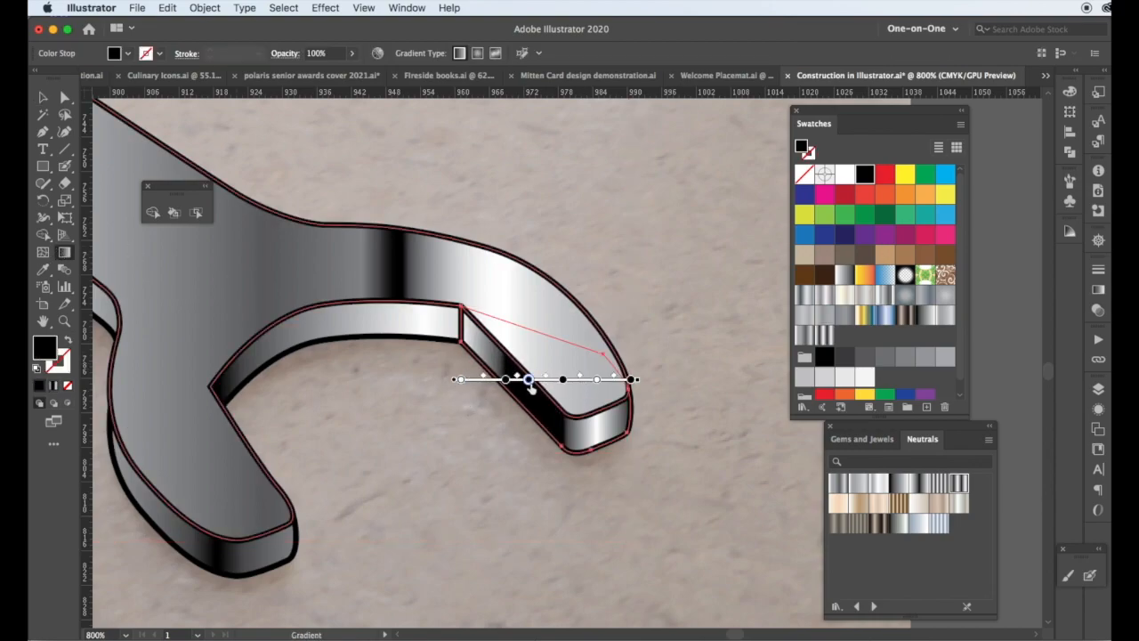
key("super+=")
left_click_drag(562, 357, 539, 358)
left_click_drag(503, 357, 488, 397)
left_click_drag(537, 357, 439, 357)
Move the rear copy's white gradient stop to the jaw opening's inner corner and its grey stop close beside it.
scroll(445, 356, "left", 5)
left_click(370, 301)
left_click_drag(335, 157, 586, 157)
left_click_drag(495, 157, 542, 157)
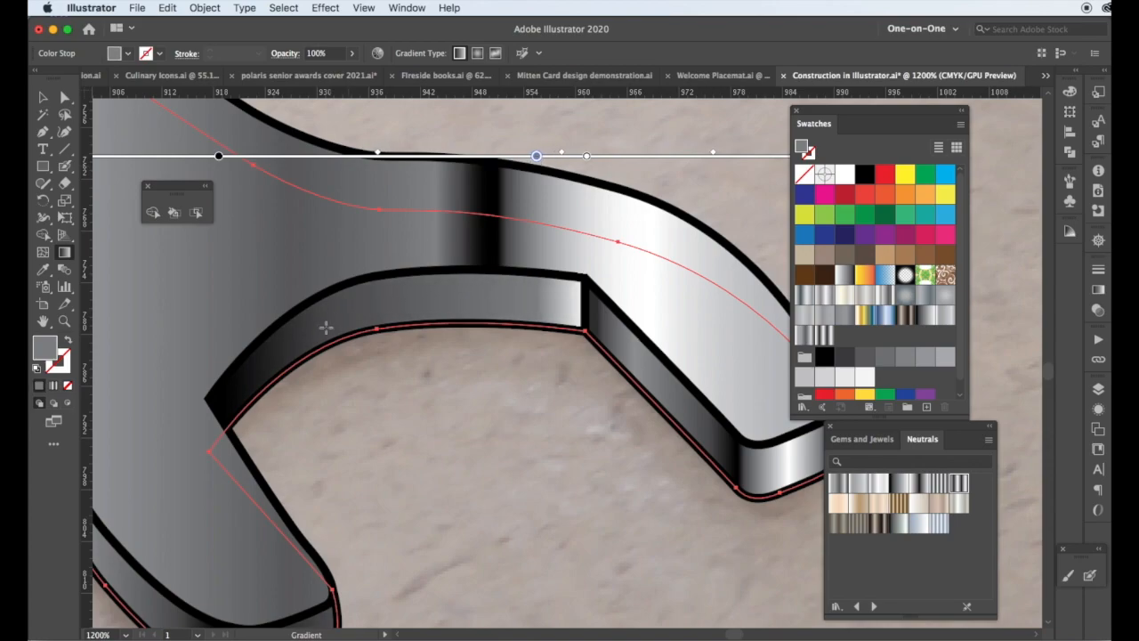
left_click_drag(322, 429, 507, 279)
mouse_move(327, 364)
left_mouse_down()
mouse_move(448, 475)
mouse_move(409, 359)
left_mouse_up()
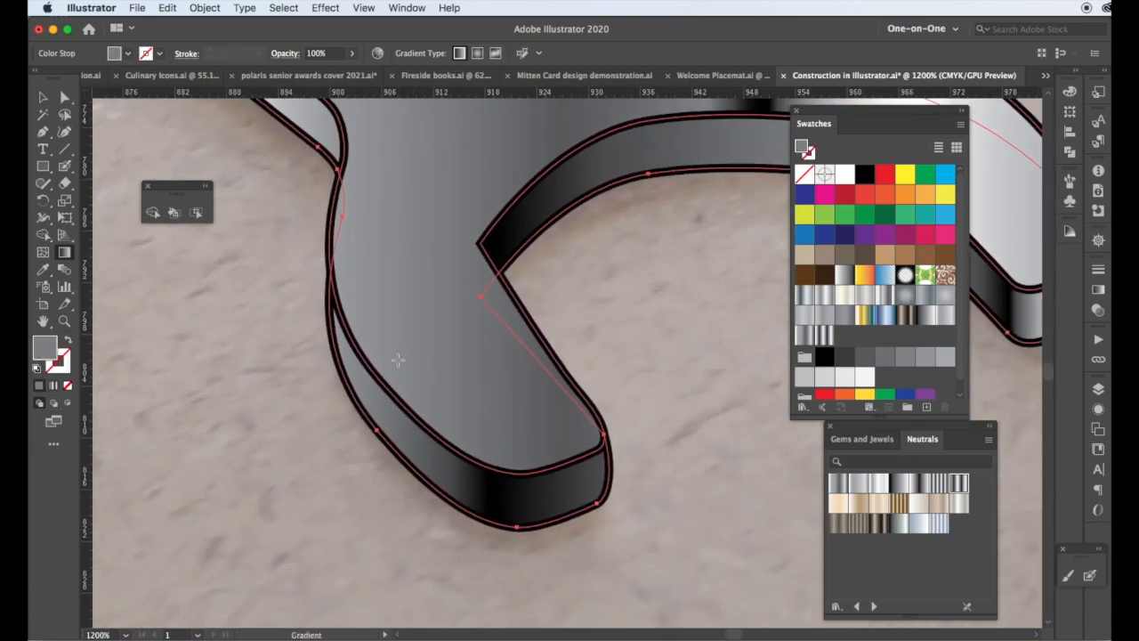
Shift the rear copy's black gradient stop toward the handle's end and replace the white mid-handle stop with a grey one.
key("super+minus")
key("super+minus")
key("super+minus")
left_click_drag(471, 374, 369, 355)
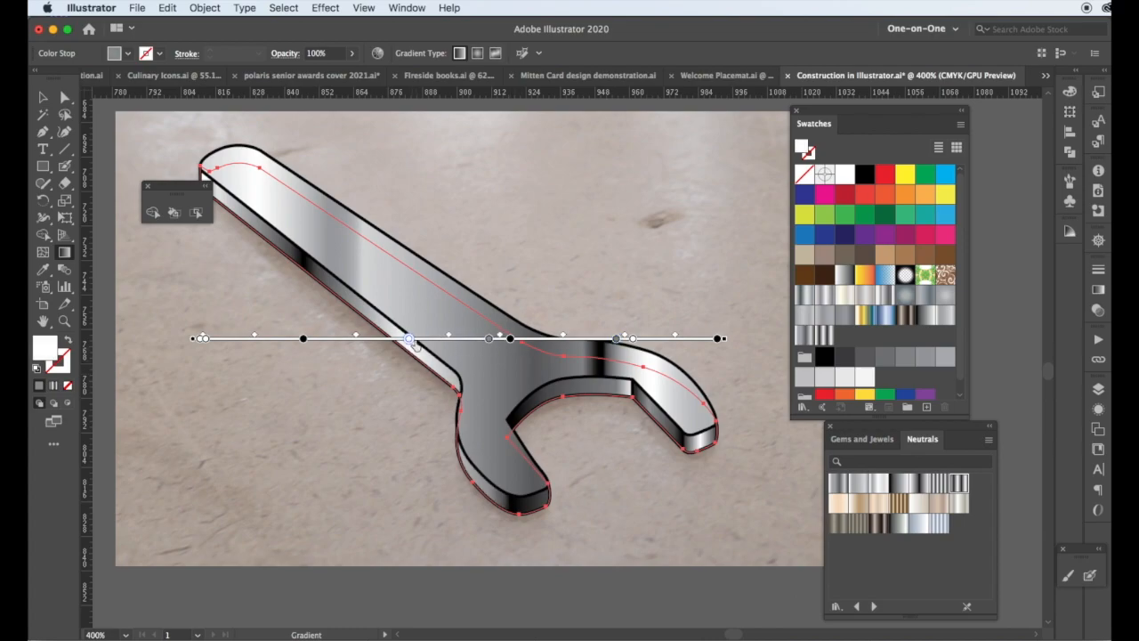
left_click_drag(305, 339, 226, 337)
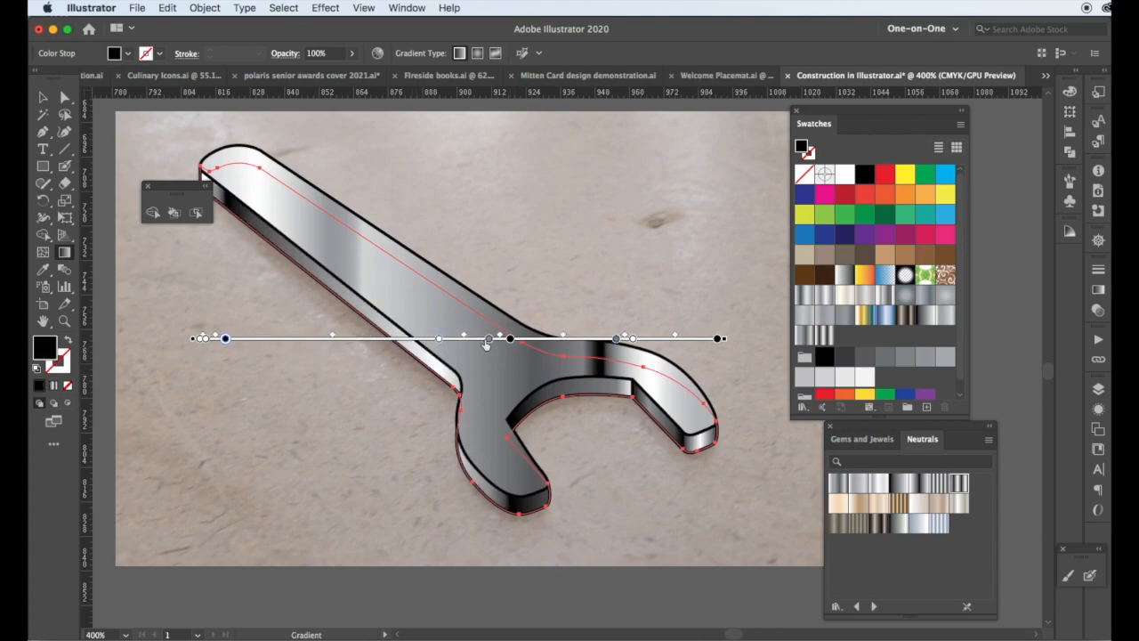
left_click(397, 339)
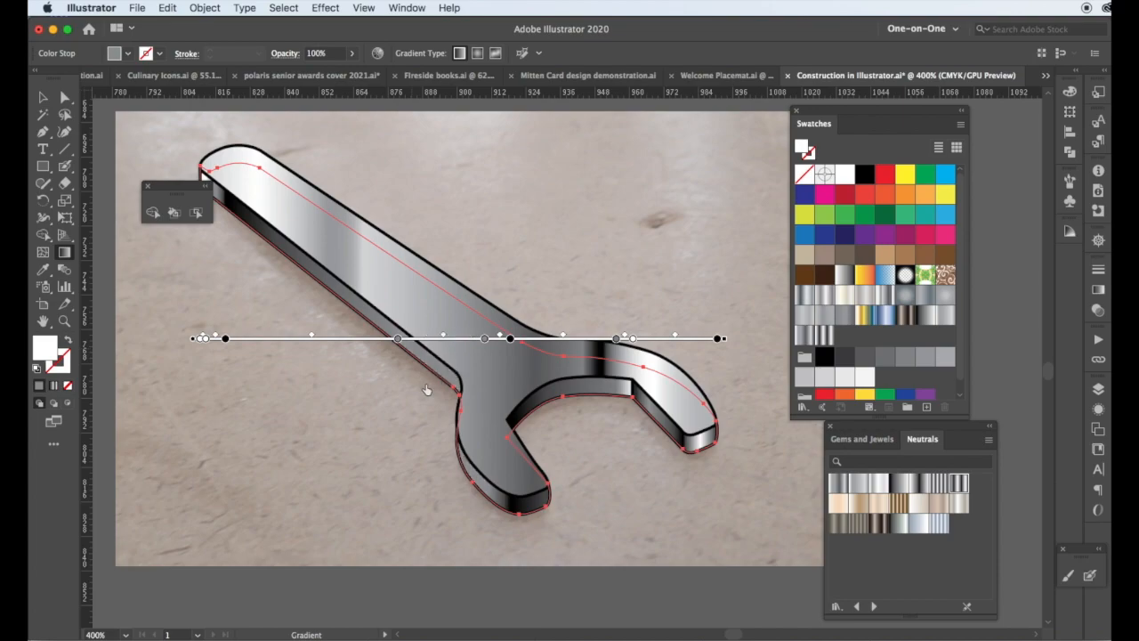
left_click(426, 388)
Slide the front face's dark gradient stop to about 93%, lighten it to grey, and shift the handle's stops toward its end.
left_click(507, 285, "super")
left_click(489, 327, "super")
left_click(604, 321)
mouse_move(634, 321)
left_mouse_down()
mouse_move(610, 322)
mouse_move(696, 321)
mouse_move(678, 322)
left_mouse_up()
double_click(678, 322)
left_click(493, 369)
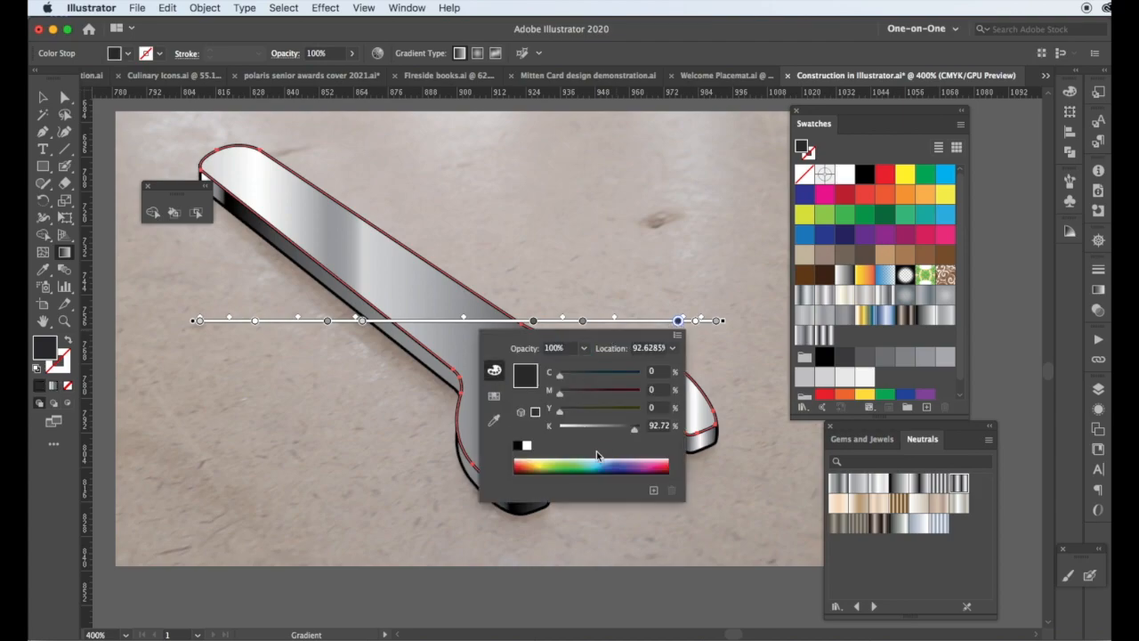
left_click(606, 427)
left_click(689, 426)
left_click_drag(254, 320, 224, 321)
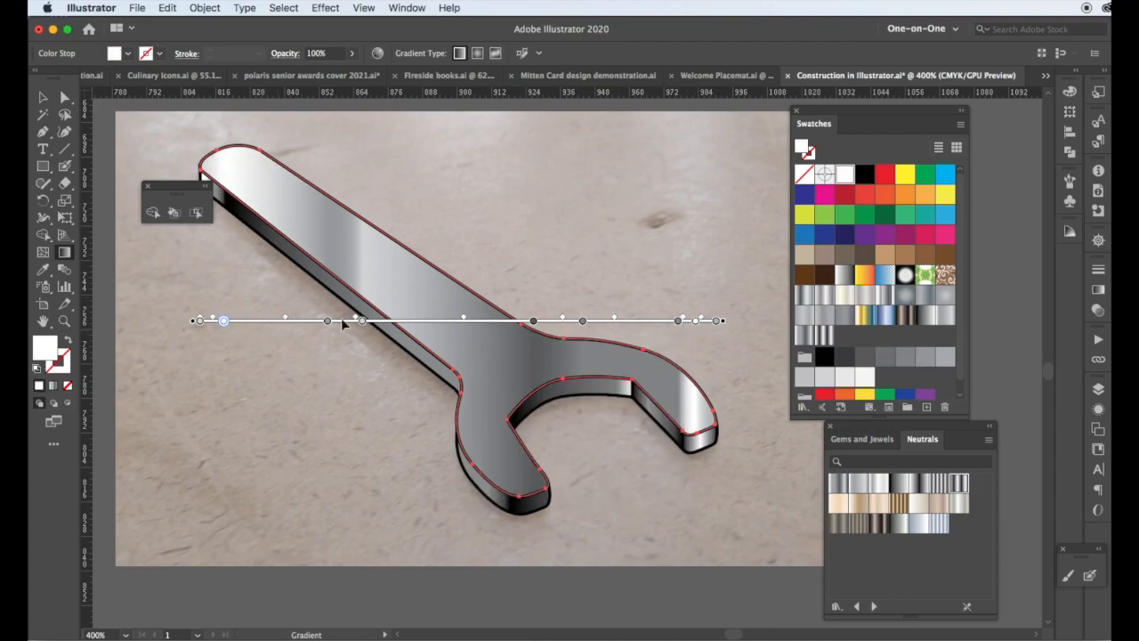
left_click_drag(326, 324, 256, 324)
Arrange the wrench shapes behind the hole ellipse at the handle's end and select the ellipse.
left_click(45, 97)
left_click(122, 137)
left_click_drag(324, 317, 420, 412)
left_click(474, 347)
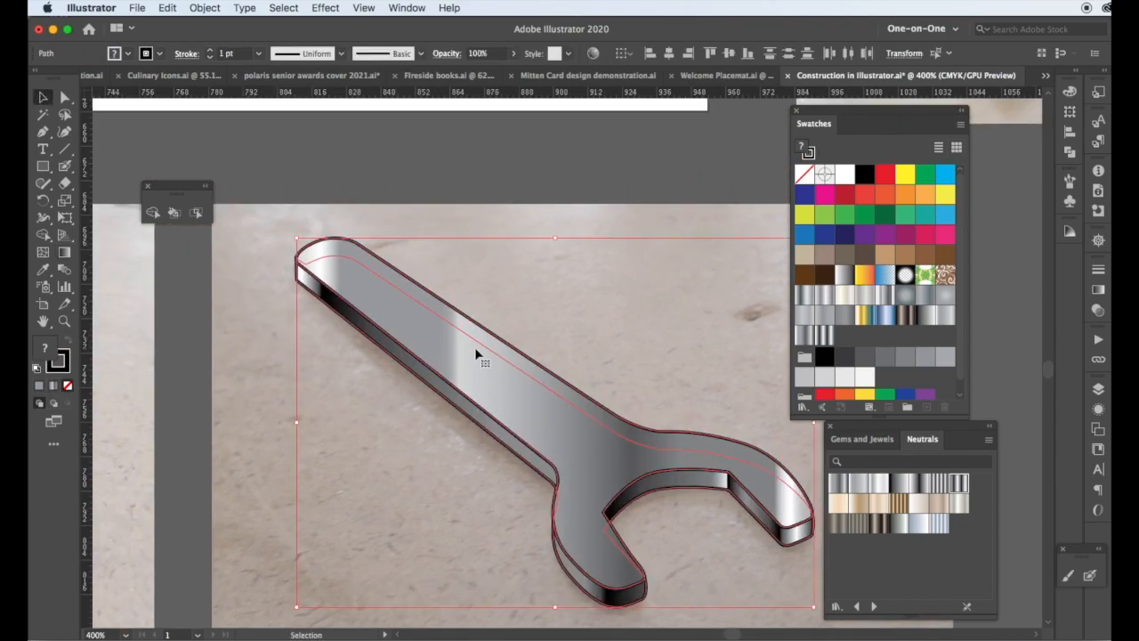
right_click(477, 349)
left_click(667, 610)
left_click(339, 251)
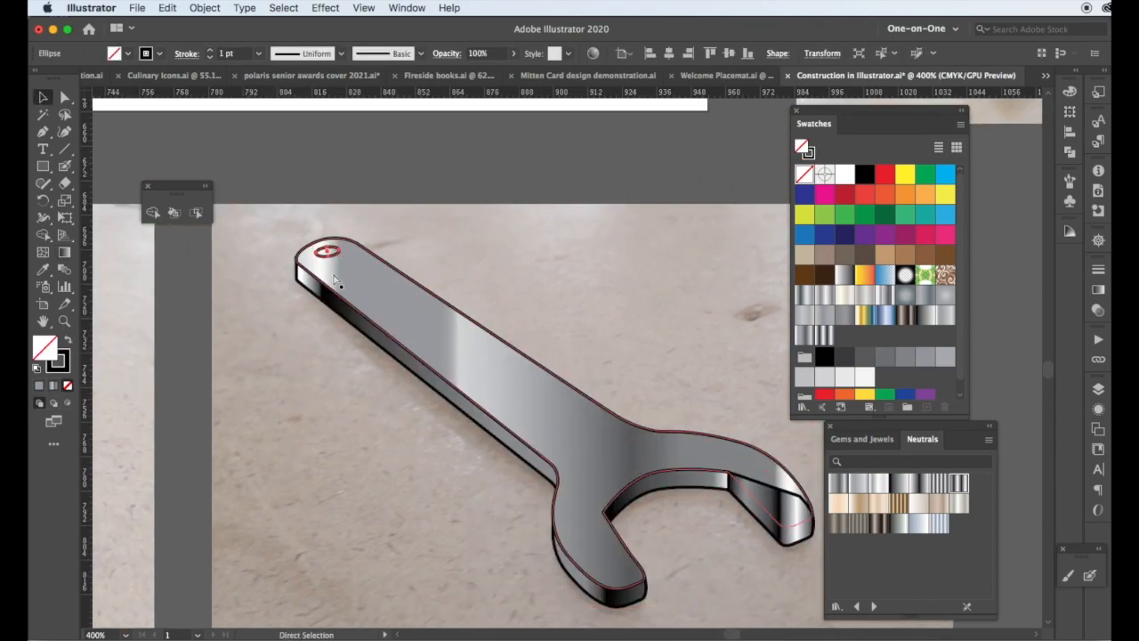
Fill the hole ellipse with a metallic gradient swatch, remove its stroke, and try another metallic gradient.
key("super+equal")
key("super+equal")
left_click_drag(735, 419, 475, 300)
left_click(884, 295)
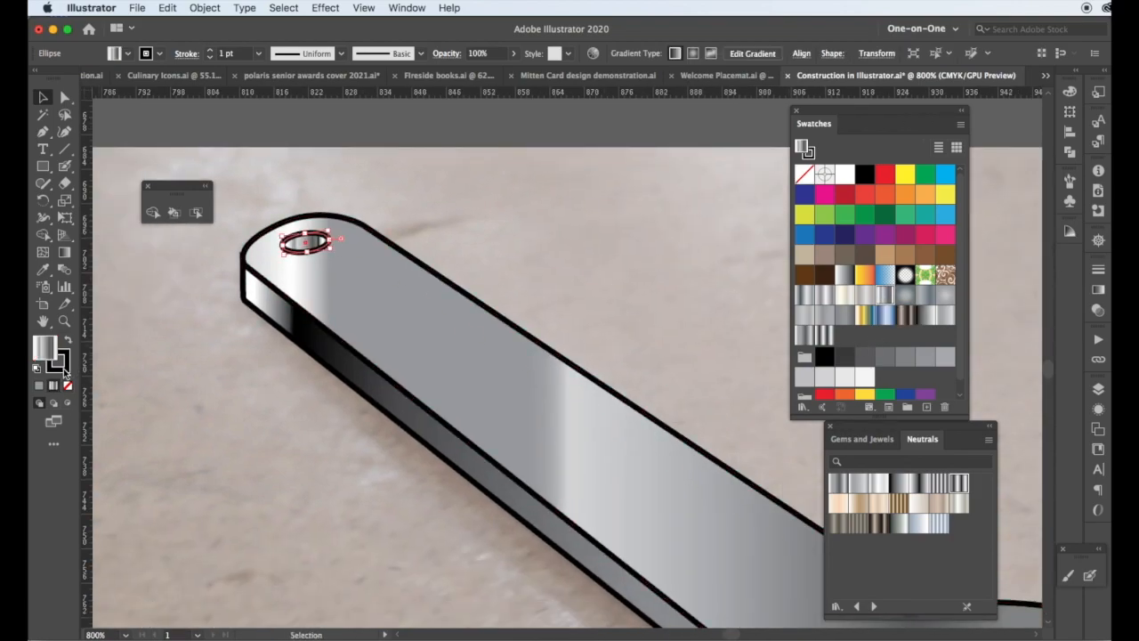
left_click(58, 360)
left_click(67, 385)
left_click(844, 316)
key("super+z")
key("x")
left_click(846, 317)
Refill the hole ellipse with the white-to-black gradient and angle it diagonally across the hole.
left_click(113, 156)
left_click(318, 248)
left_click(844, 274)
key("g")
key("v")
key("super+equal")
key("super+equal")
key("super+equal")
left_click_drag(608, 339, 550, 370)
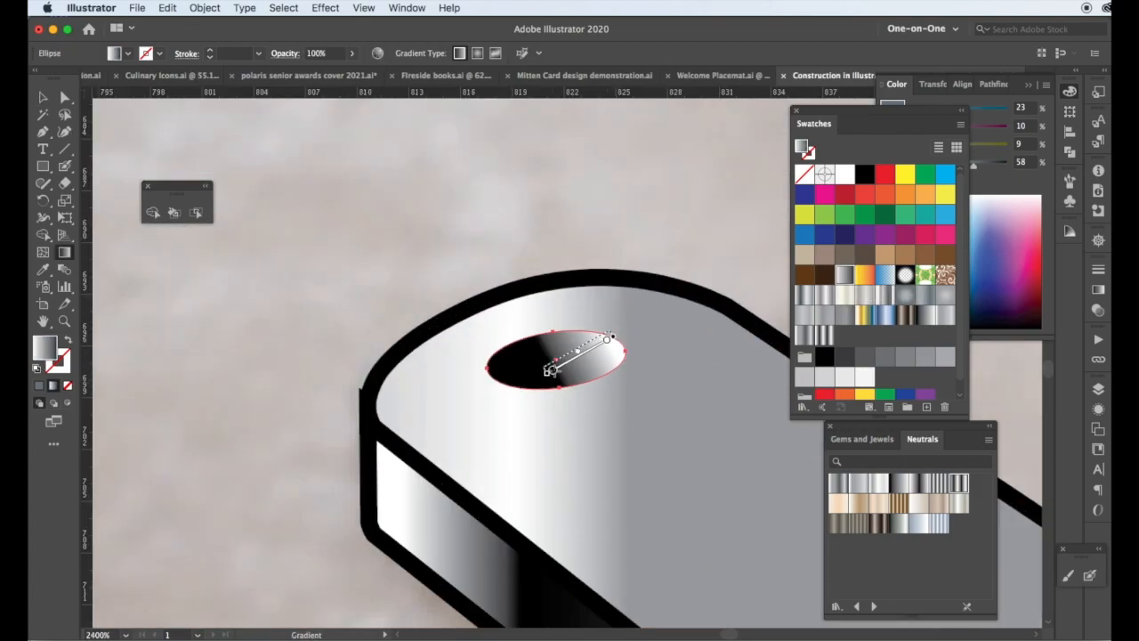
Make the hole's gradient radial and flatten it to about 47% at about 10°, with grey toward the right edge and black outside.
left_click(1071, 233)
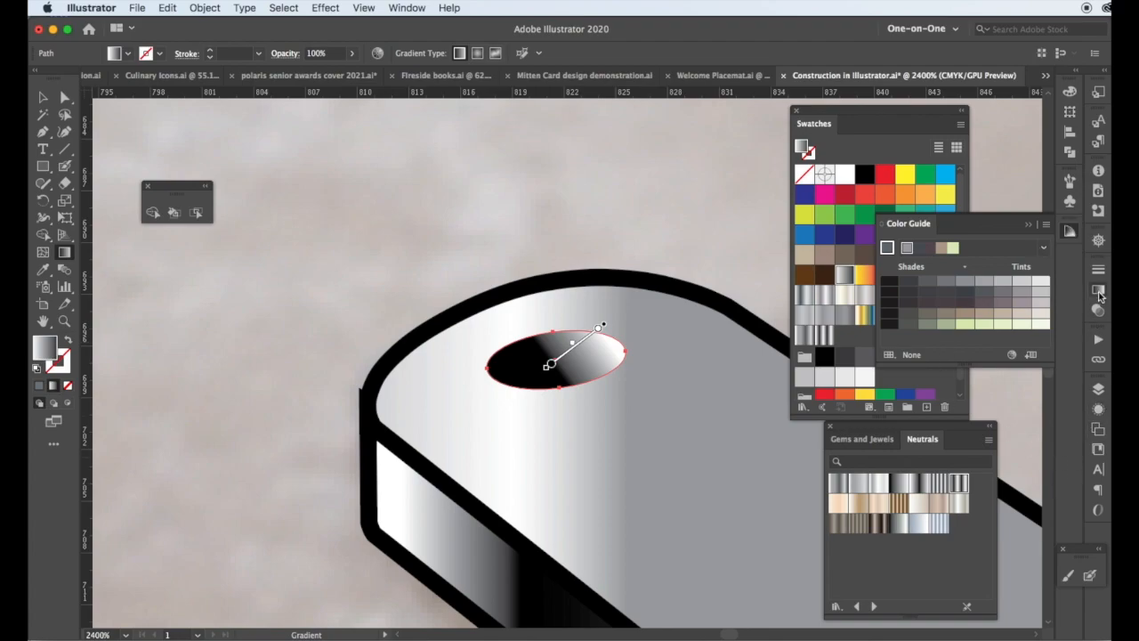
left_click(1098, 290)
left_click(1003, 286)
left_click(625, 360)
left_click_drag(556, 290, 556, 328)
left_click_drag(635, 359, 635, 344)
left_click_drag(557, 360, 637, 346)
left_click_drag(482, 374, 463, 378)
left_click_drag(623, 354, 664, 354)
left_click(651, 358)
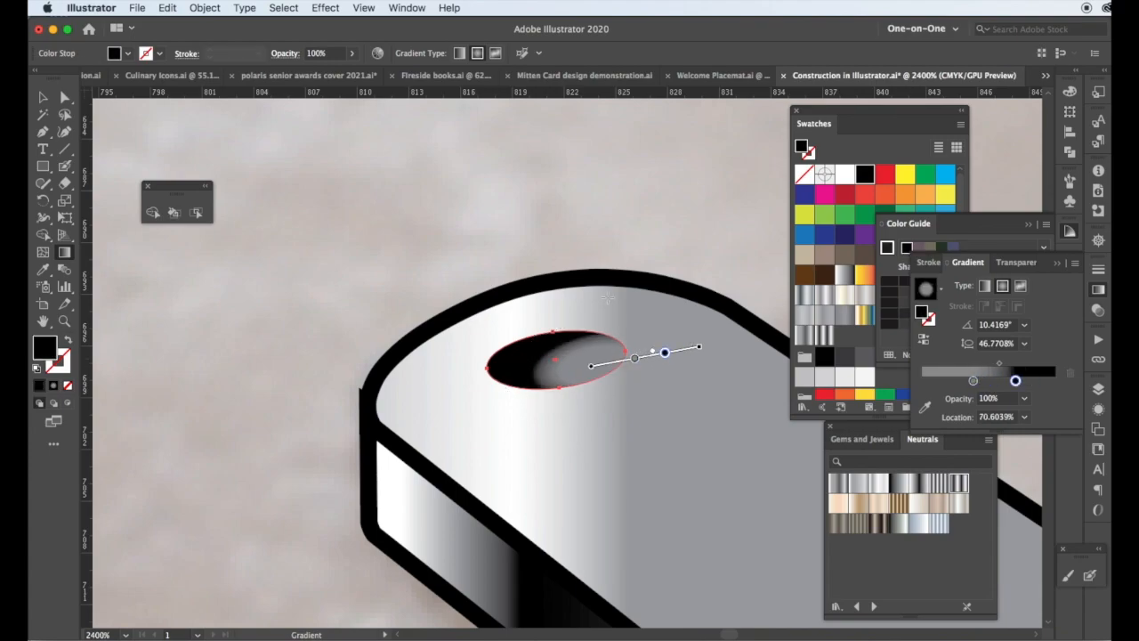
Apply a light grey 10% black stroke to the hole ellipse.
key("v")
key("super+shift+a")
left_click(542, 365)
left_click(58, 361)
left_click(844, 377)
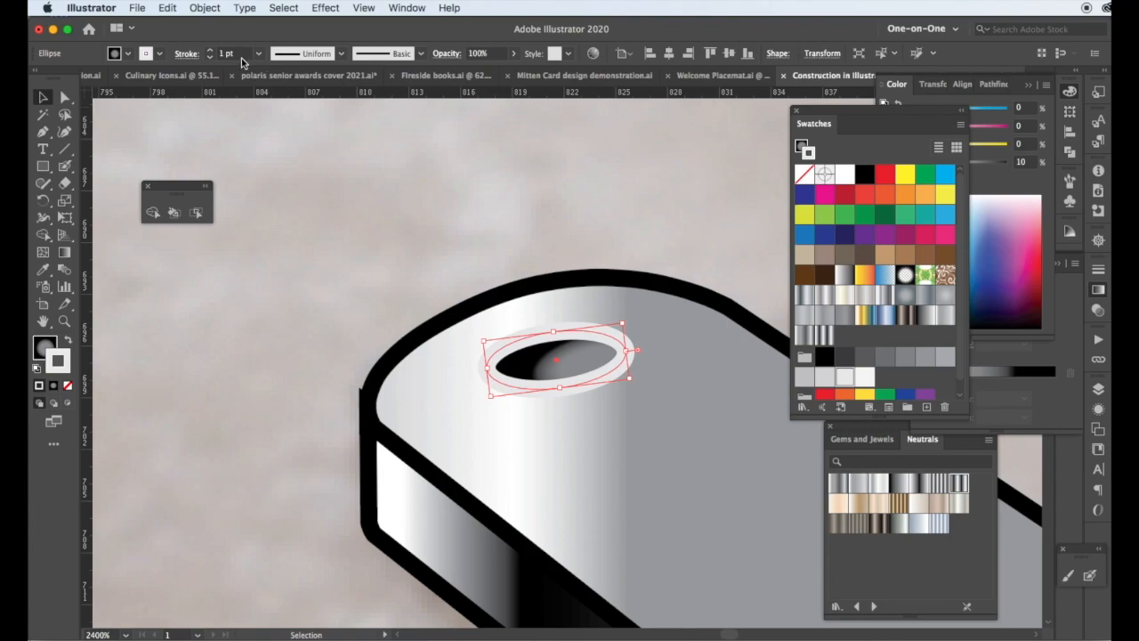
Reduce the hole ellipse's stroke to 0.25 pt and colour it with a metallic gradient swatch.
left_click(233, 53)
key("Up")
key("Down")
key("Down")
key("Down")
key("Down")
key("Down")
key("Up")
left_click(824, 315)
Select all the wrench shapes, including the hole, and group them.
key("super+shift+a")
key("super+minus")
key("super+minus")
key("super+minus")
key("super+minus")
key("super+minus")
left_click_drag(692, 451, 391, 308)
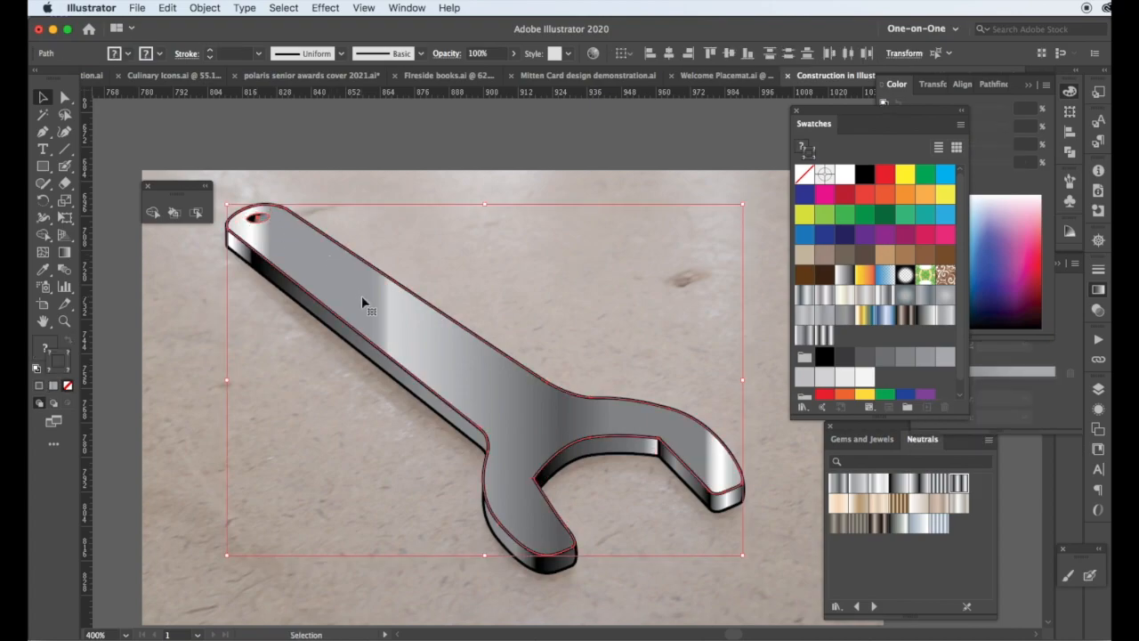
left_click_drag(240, 194, 717, 525)
right_click(534, 525)
left_click(574, 527)
Add a Drop Shadow effect to the wrench group.
left_click(1098, 409)
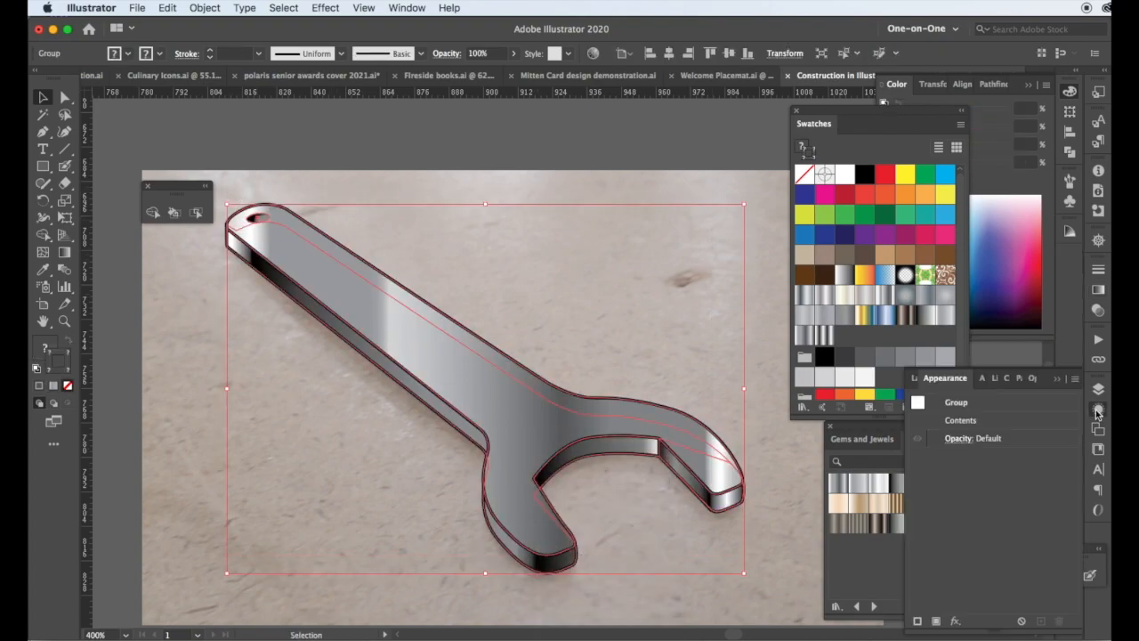
left_click(955, 620)
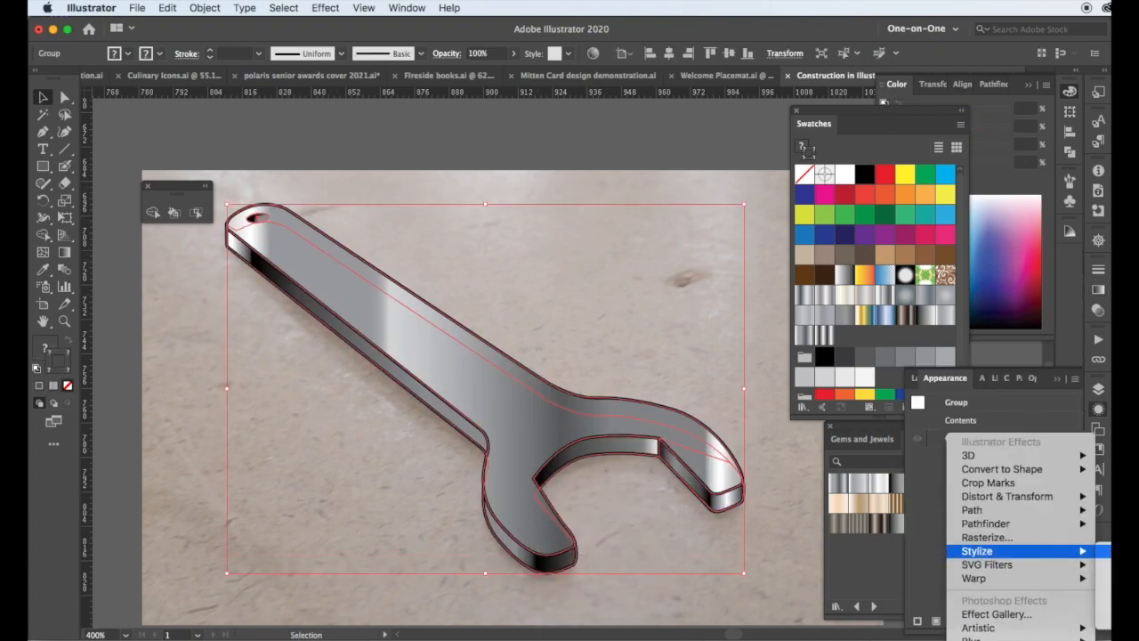
mouse_move(1059, 549)
left_click(890, 549)
left_click(844, 525)
Try to convert a rectangle drawn over the wrench photo into an artboard.
key("super+minus")
key("super+minus")
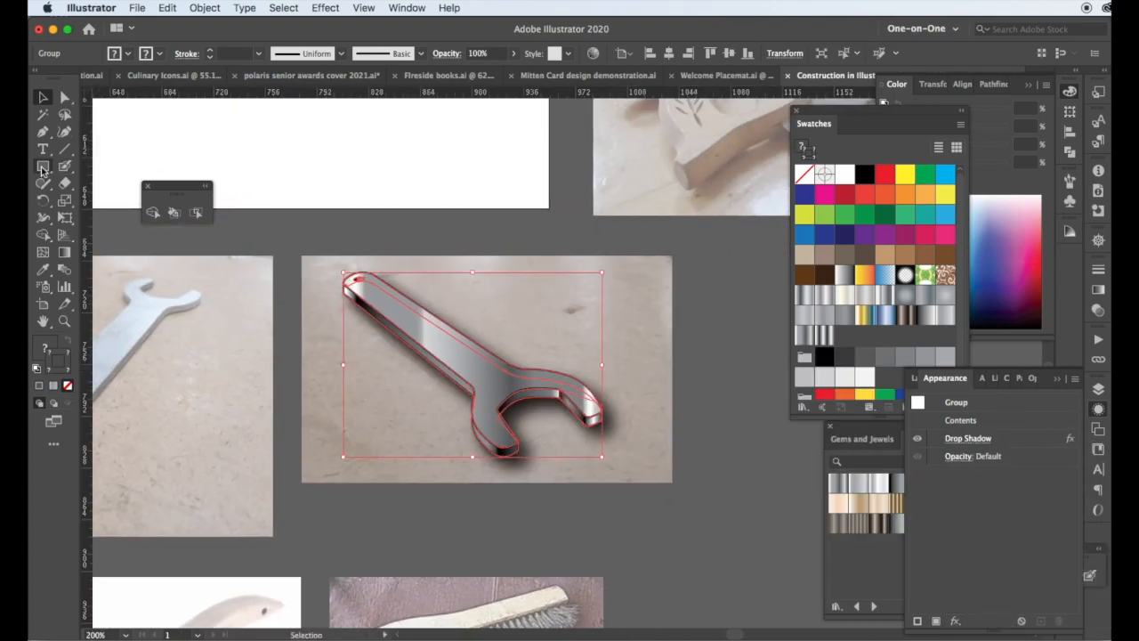
mouse_move(301, 253)
left_mouse_down()
mouse_move(686, 479)
mouse_move(672, 482)
left_mouse_up()
left_click(204, 8)
mouse_move(241, 483)
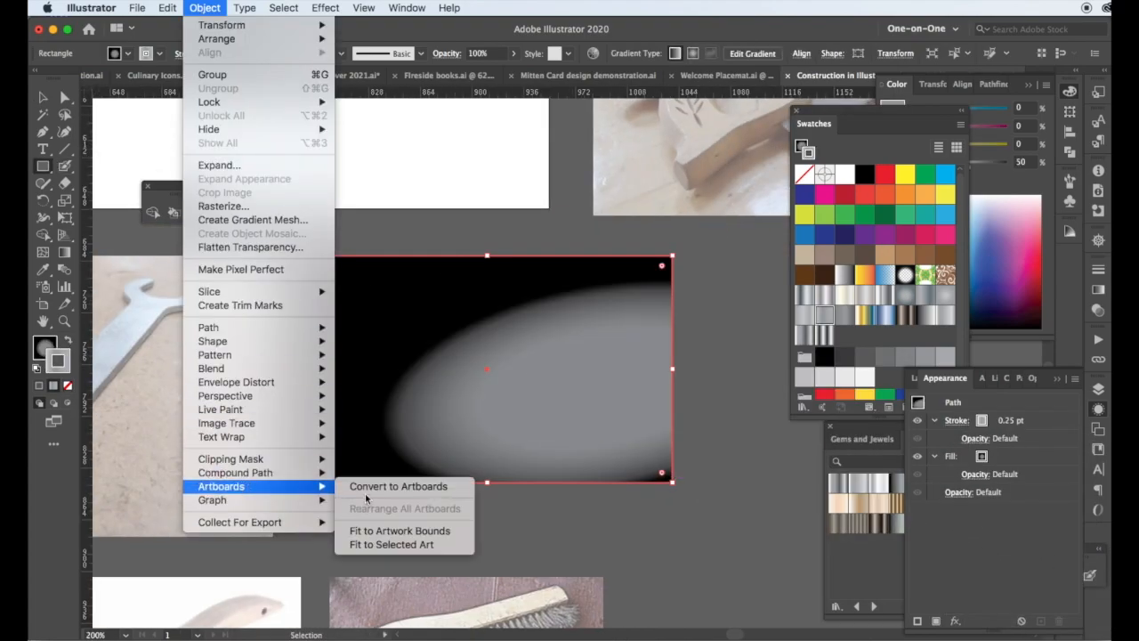
left_click(379, 485)
left_click(40, 96)
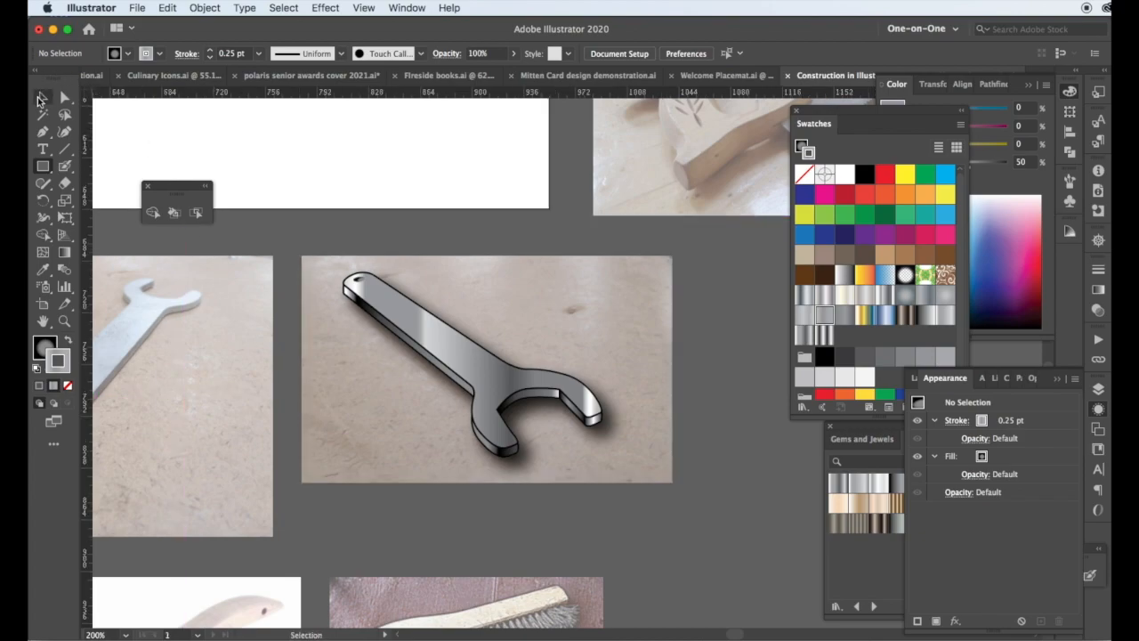
Redraw the rectangle over the photo with the default fill and stroke, and undo its conversion to an artboard.
key("d")
left_click_drag(303, 256, 672, 482)
left_click(204, 7)
mouse_move(241, 480)
left_click(379, 480)
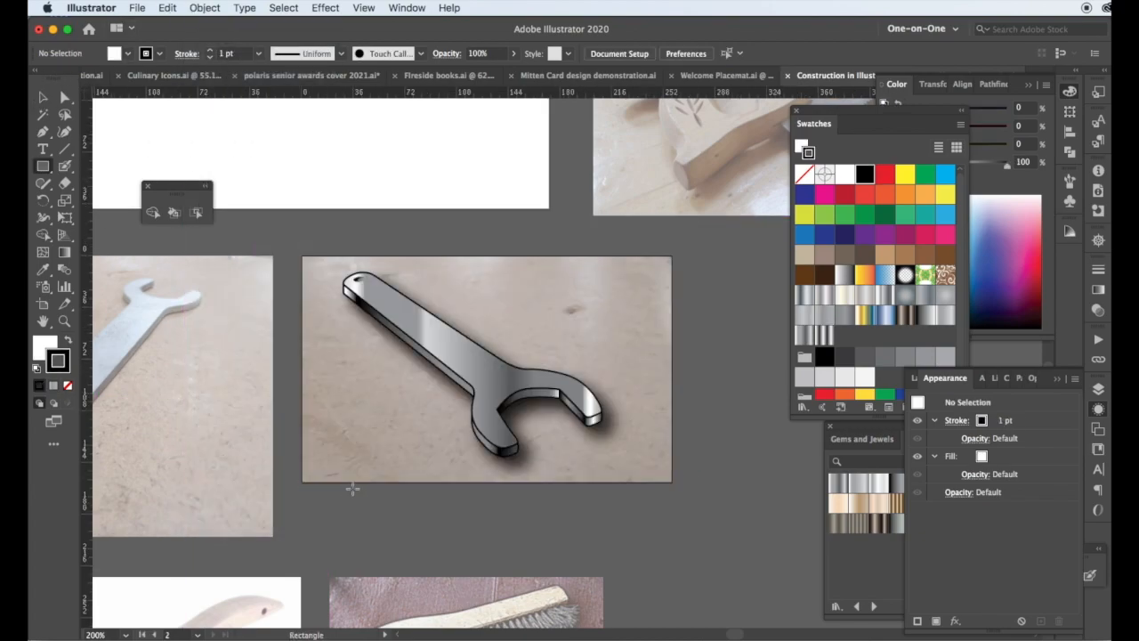
key("ctrl+z")
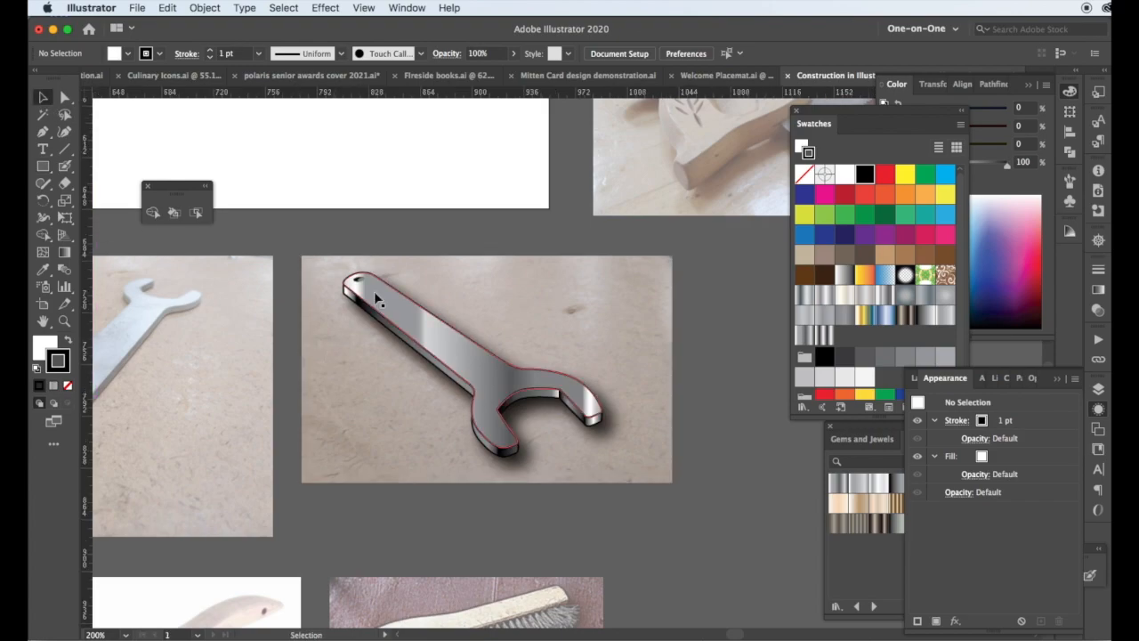
Move the wrench and the white rectangle off the photo to its right, and convert the rectangle to an artboard.
key("super+a")
left_click_drag(319, 467, 726, 460)
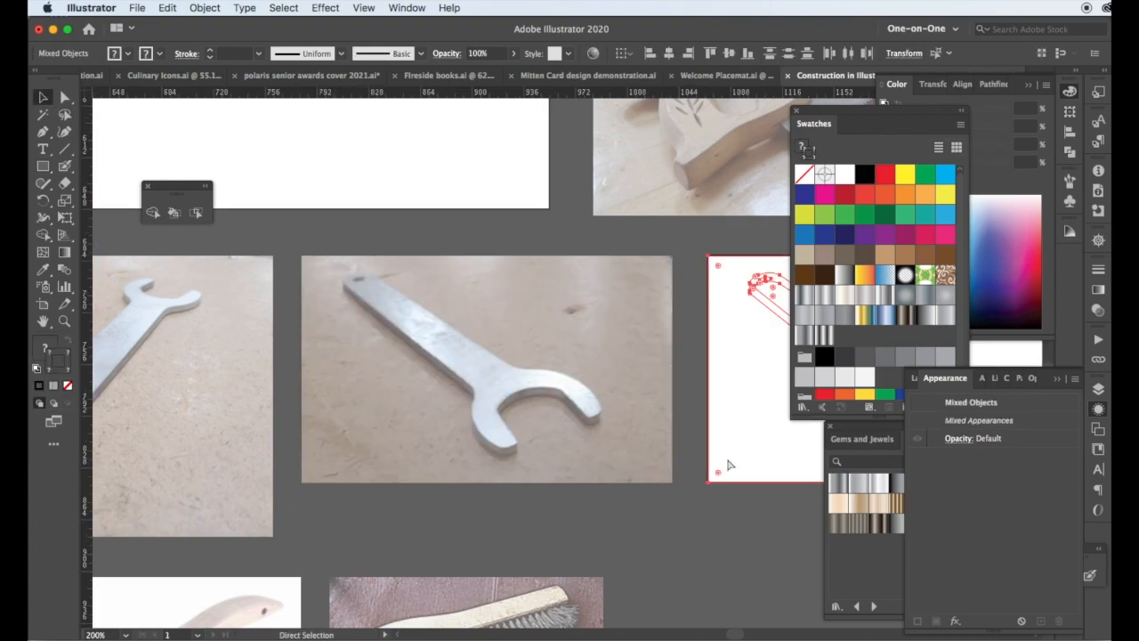
key("super+equal")
left_click_drag(245, 330, 290, 293)
left_click(204, 7)
mouse_move(245, 484)
left_click(374, 484)
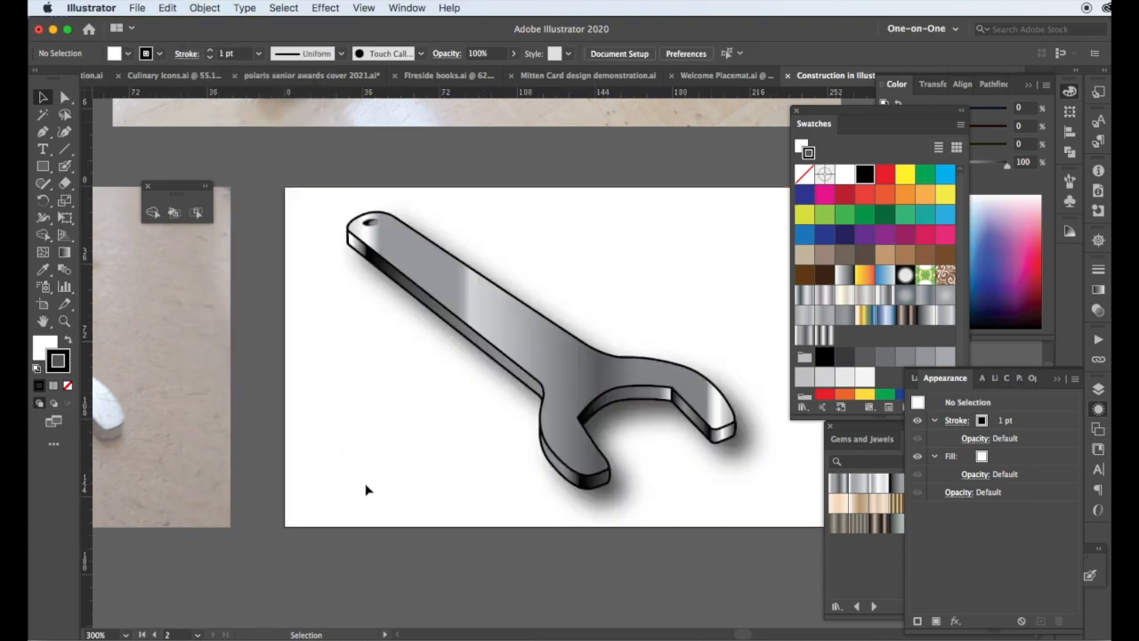
Add the title "The Wrench" and place it above the wrench's jaws in the artboard's upper right corner.
left_click_drag(341, 247, 271, 277)
left_click(466, 254)
type("The Wrench")
left_click(41, 98)
mouse_move(596, 261)
left_mouse_down()
mouse_move(686, 285)
mouse_move(723, 278)
left_mouse_up()
Colour the title text with a medium grey swatch after undoing a gradient attempt.
left_click(846, 316)
key("super+z")
key("x")
left_click(879, 292)
left_click(903, 357)
left_click(771, 322)
Hide all the panels and examine the finished wrench artboard in full-screen view.
key("Tab")
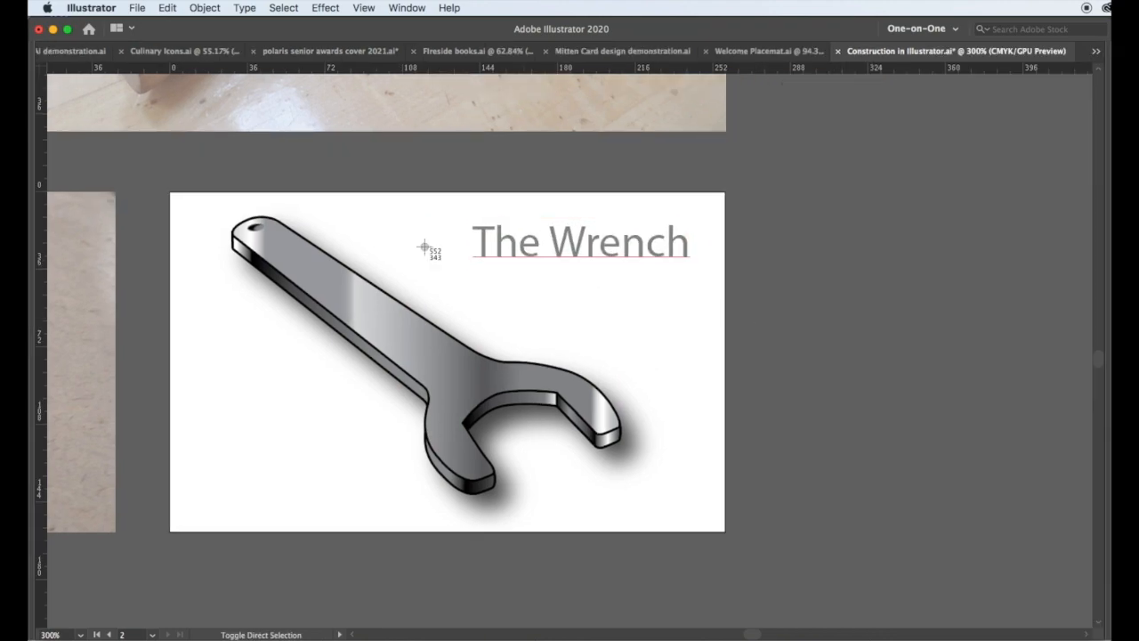
left_click_drag(166, 188, 726, 529)
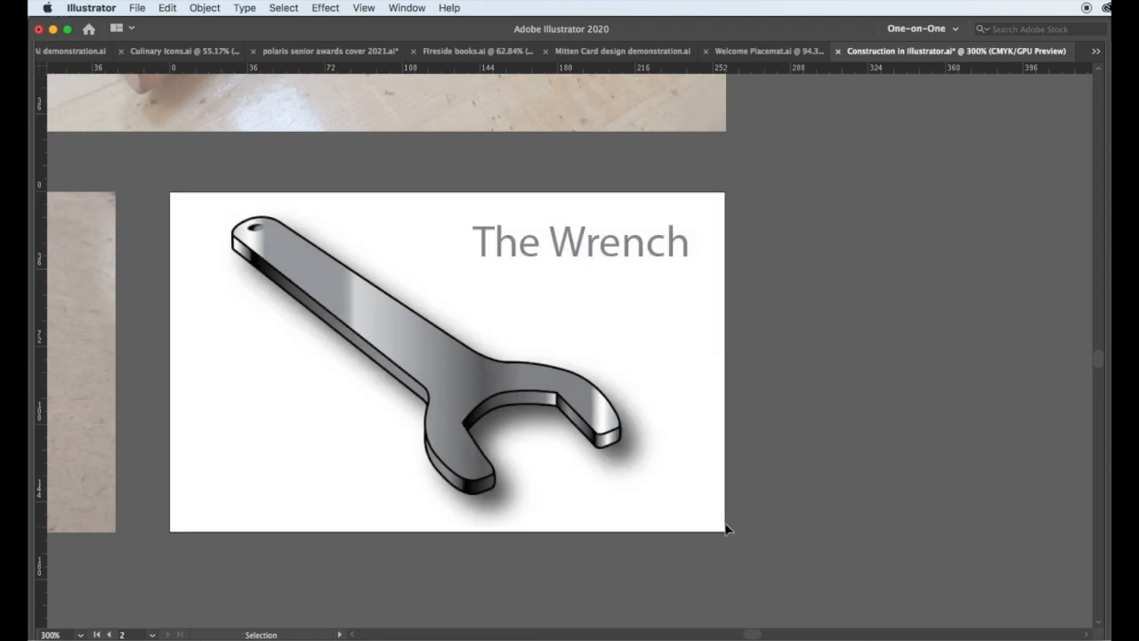
key("shift+f")
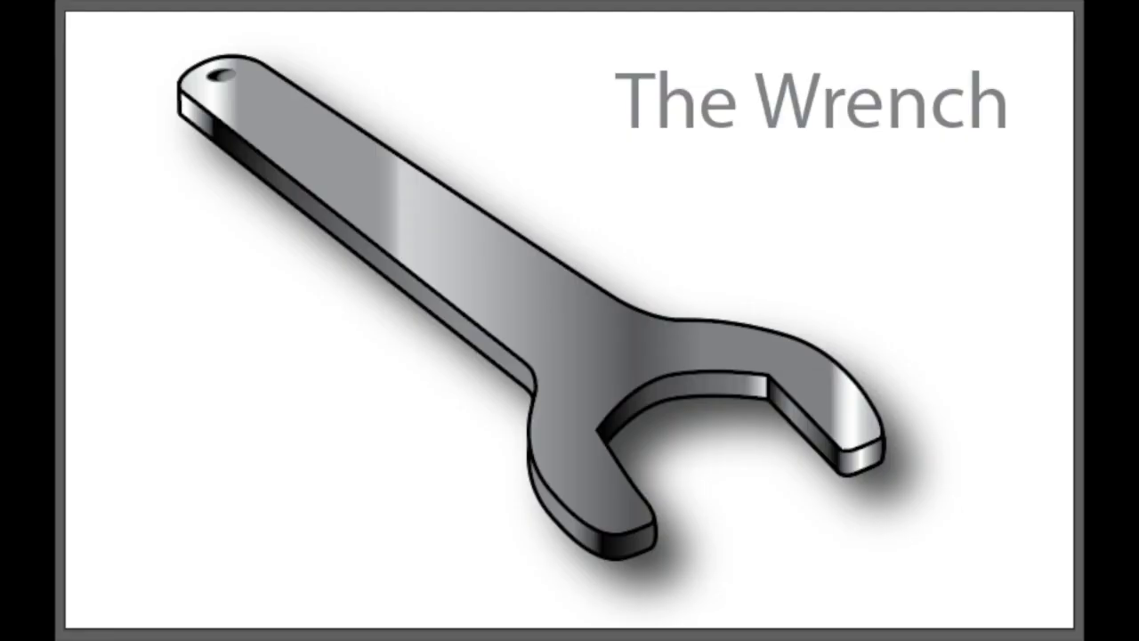